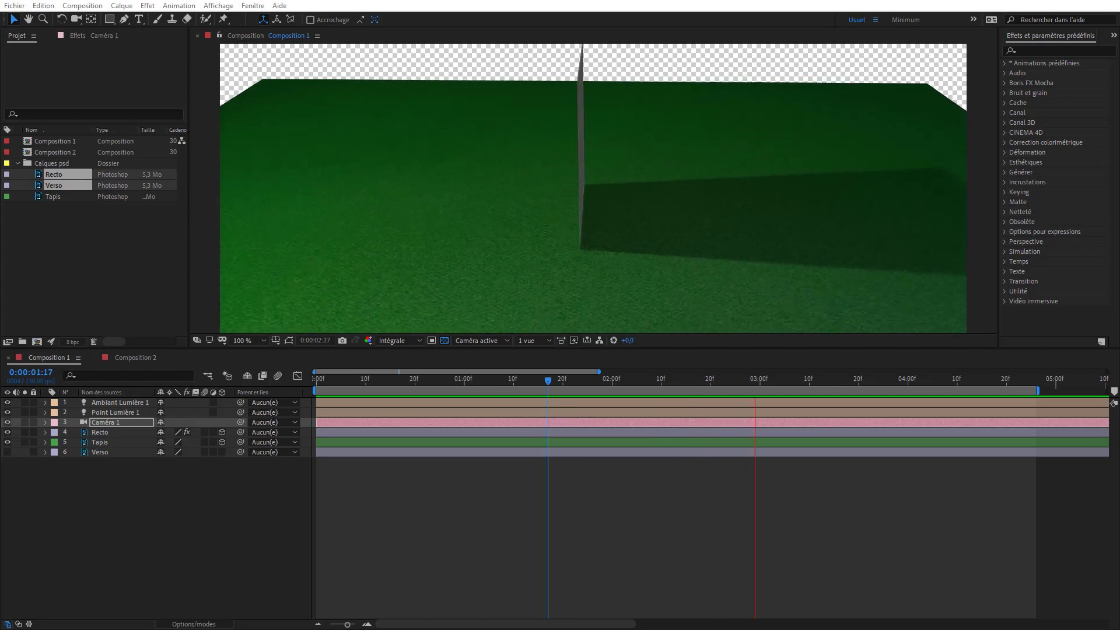
Add the Recto and Verso footage to Composition 2 and scale both layers to 26%
left_click(147, 358)
left_click_drag(64, 188, 596, 192)
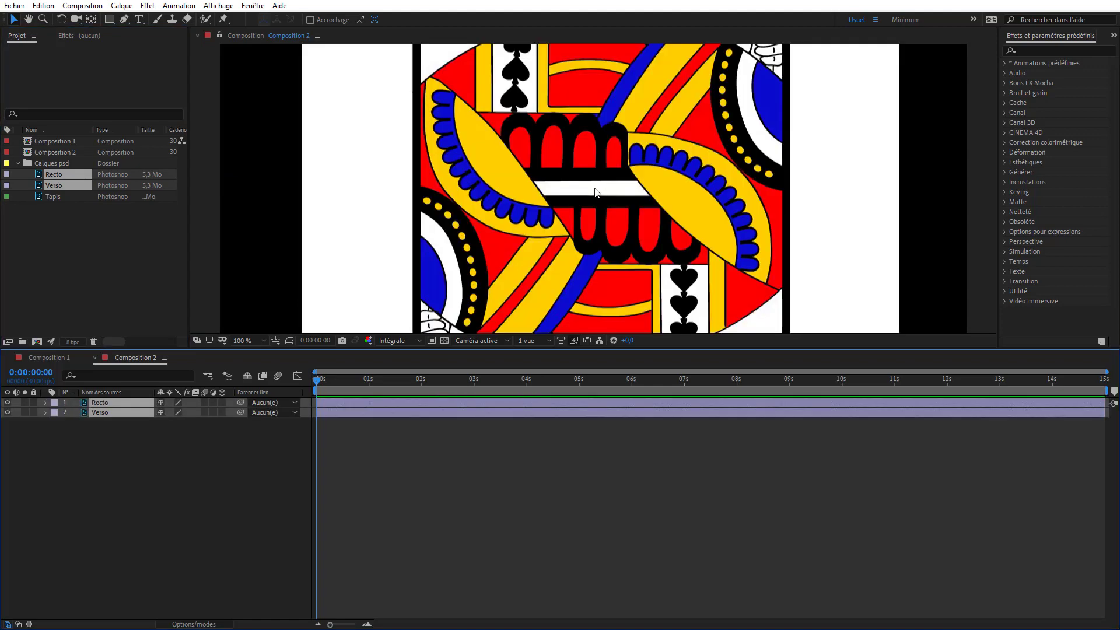
key("s")
left_click_drag(193, 414, 137, 415)
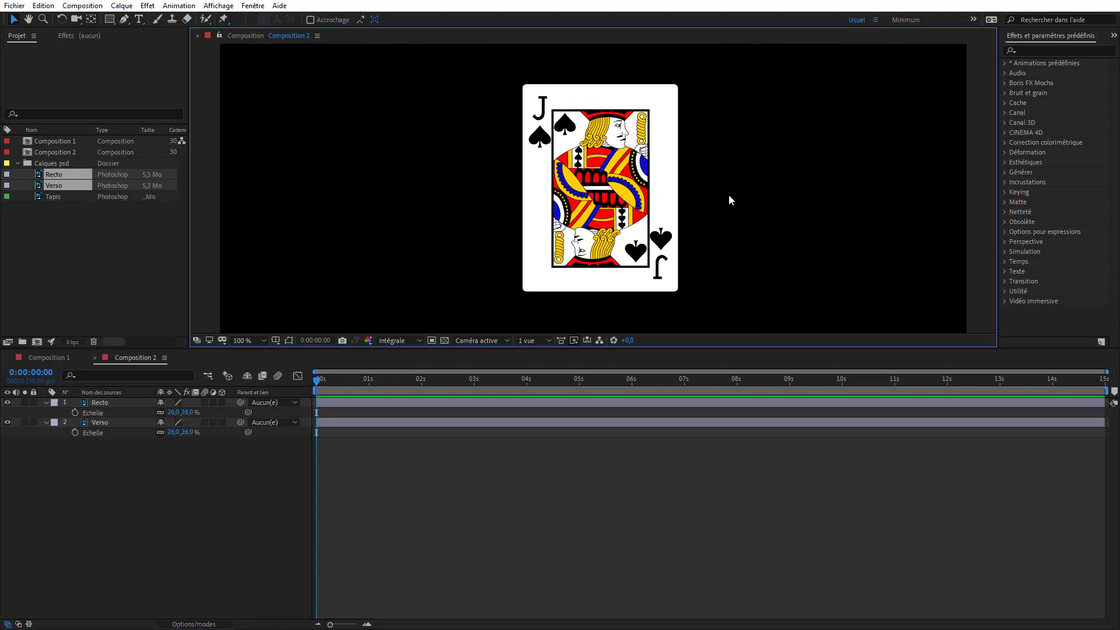
Separate the two cards in the composition view, placing Verso left of centre and Recto right of centre
left_click_drag(641, 218, 832, 208)
left_click_drag(587, 207, 427, 202)
left_click(711, 219)
left_click_drag(765, 216, 655, 225)
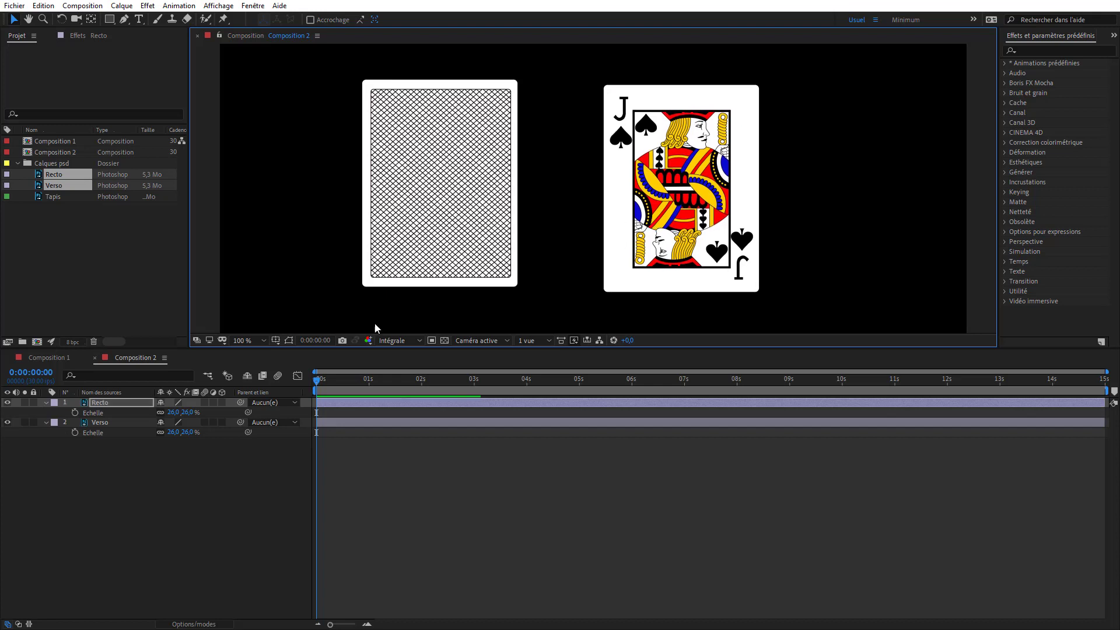
Make the Recto layer 3D and hide the Verso layer, leaving Recto selected
left_click(222, 402)
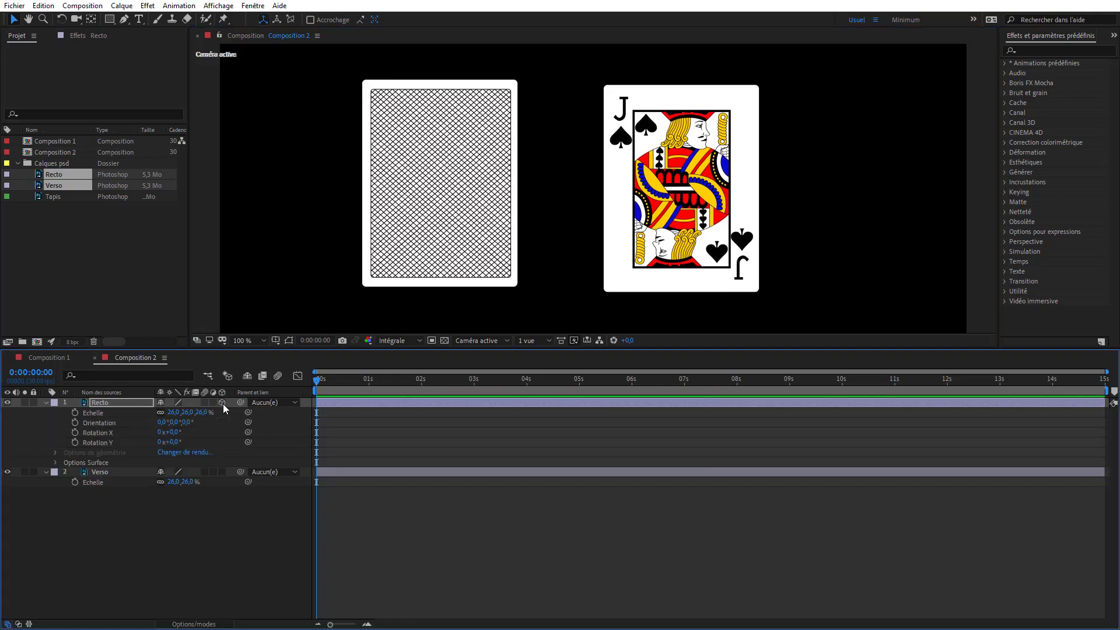
left_click(456, 190)
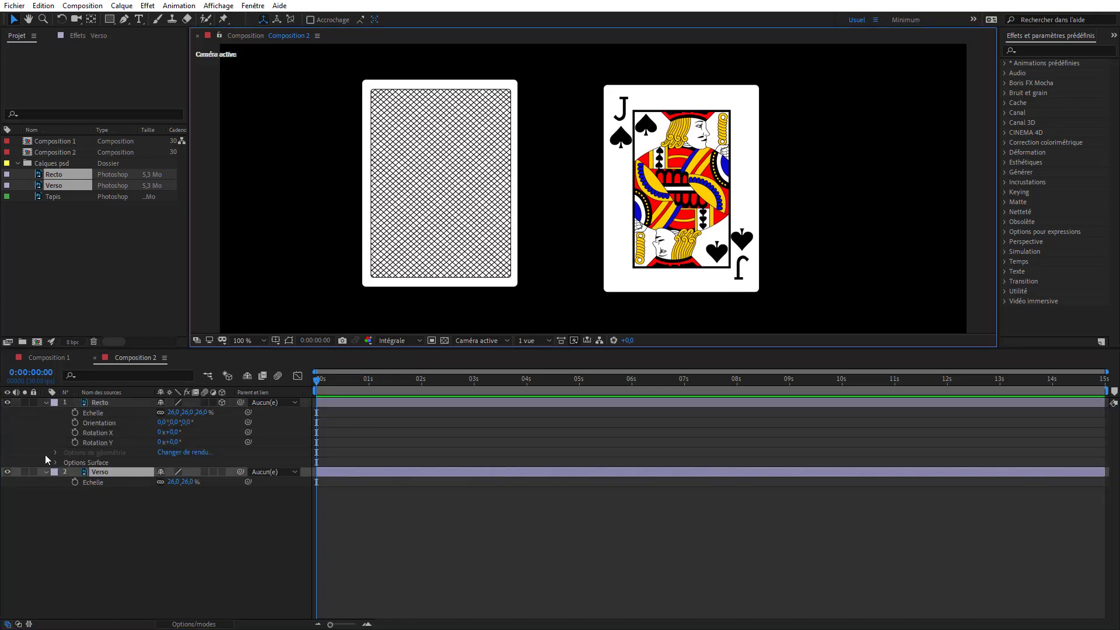
left_click(7, 472)
left_click(109, 400)
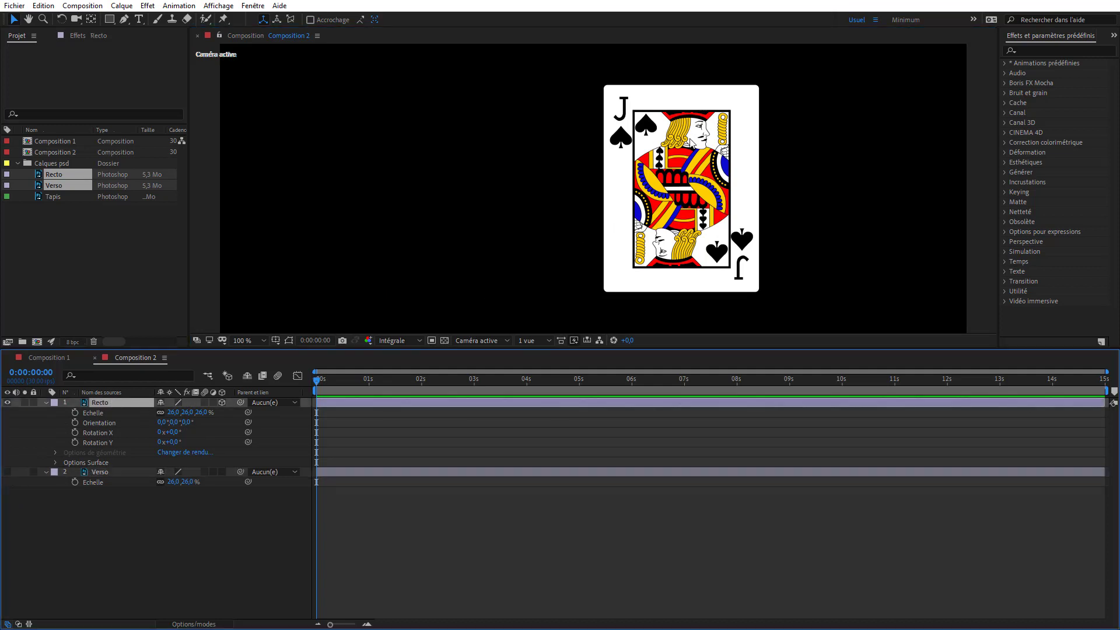
Apply the Dégradé channel effect to Recto with Verso as the blended layer, keeping Part de l'original at 100%
left_click(1004, 112)
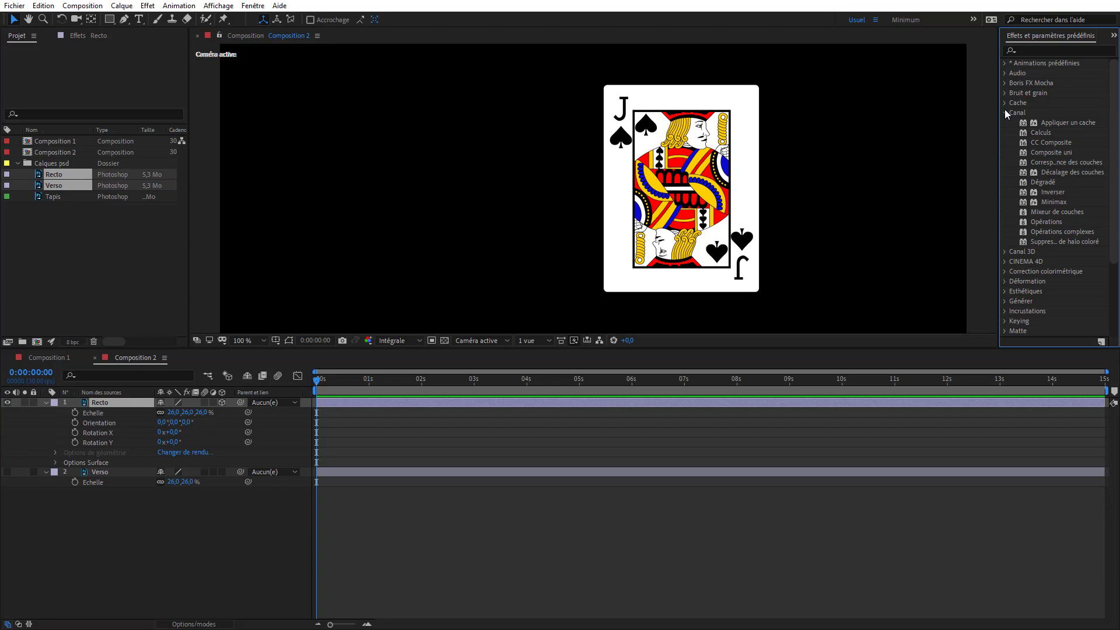
left_click_drag(1039, 181, 721, 192)
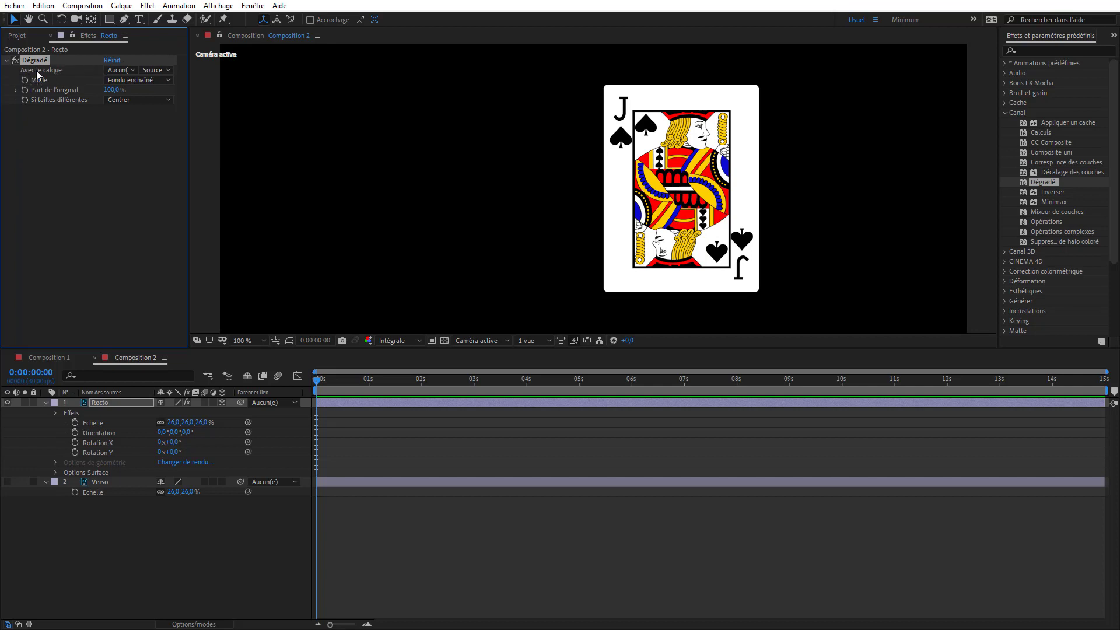
left_click(118, 70)
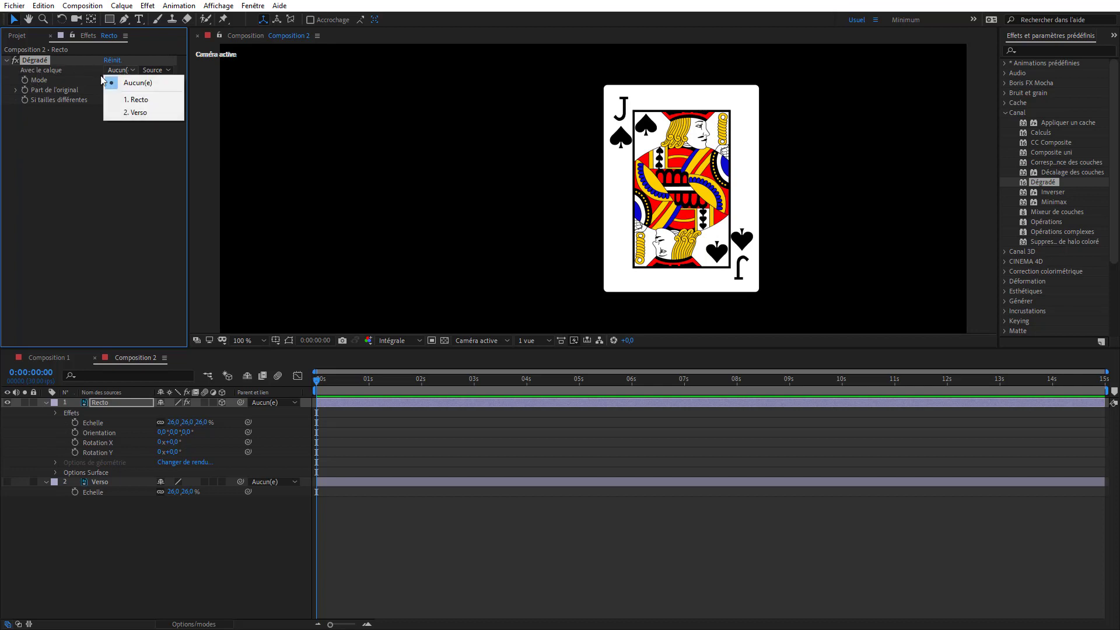
left_click(147, 115)
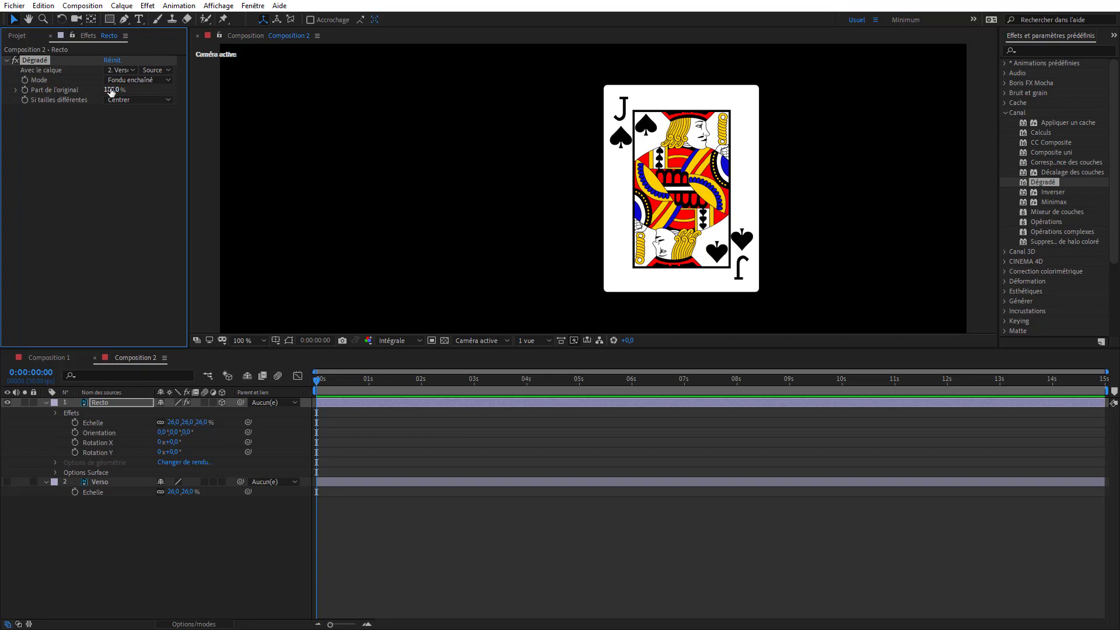
left_click_drag(111, 92, 192, 74)
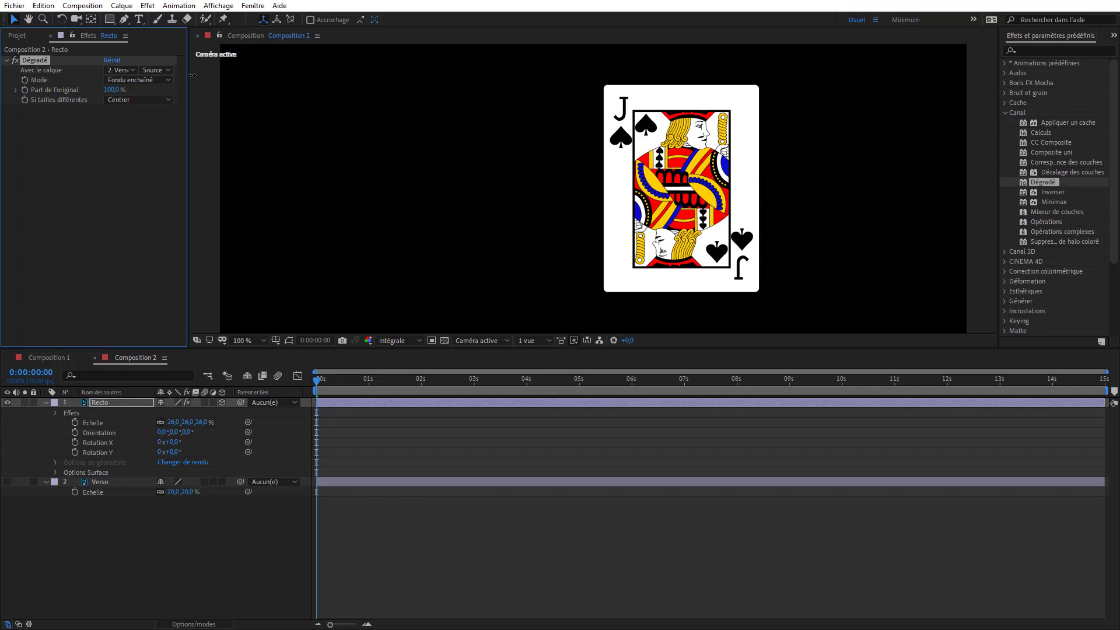
Add an expression to the Dégradé effect's Part de l'original and write its first line: var vec = [0,0,1]
left_click(24, 90, "alt")
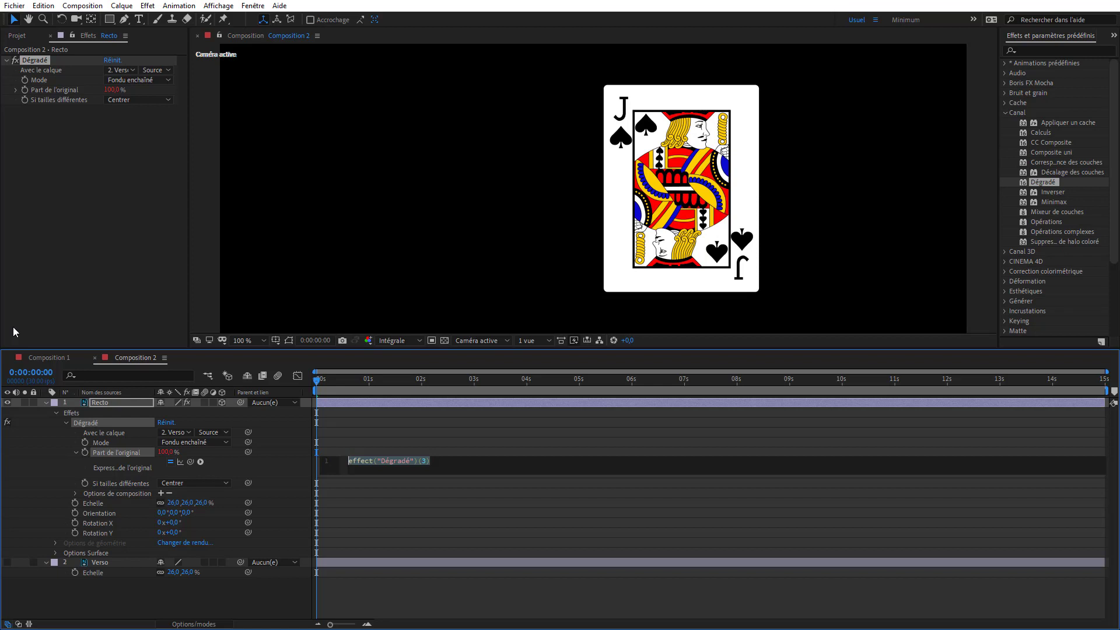
type("var")
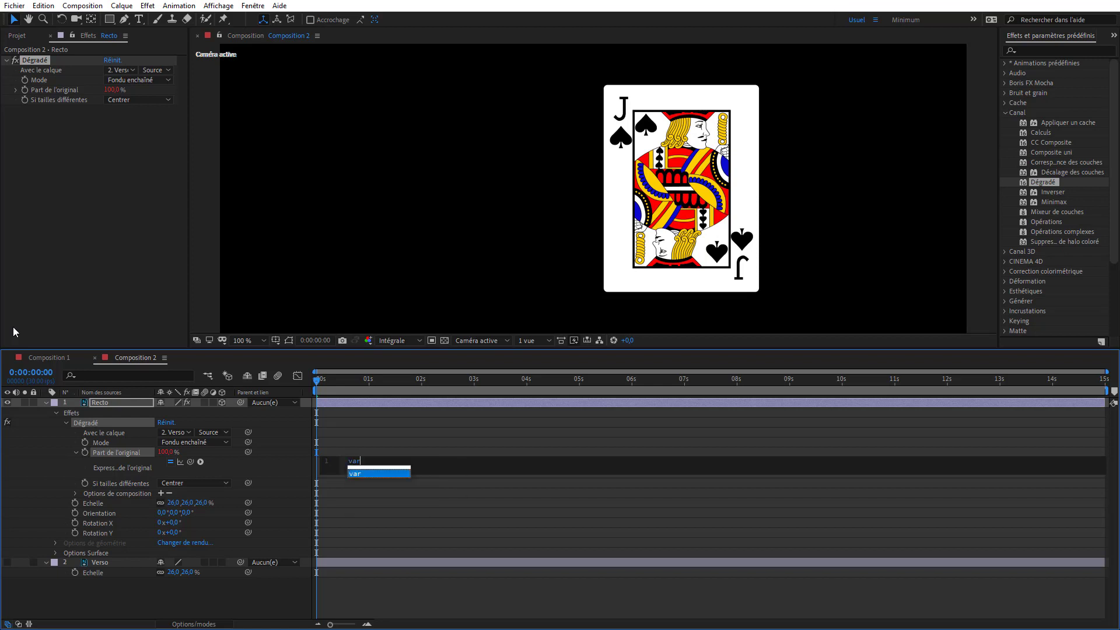
type(" vec =")
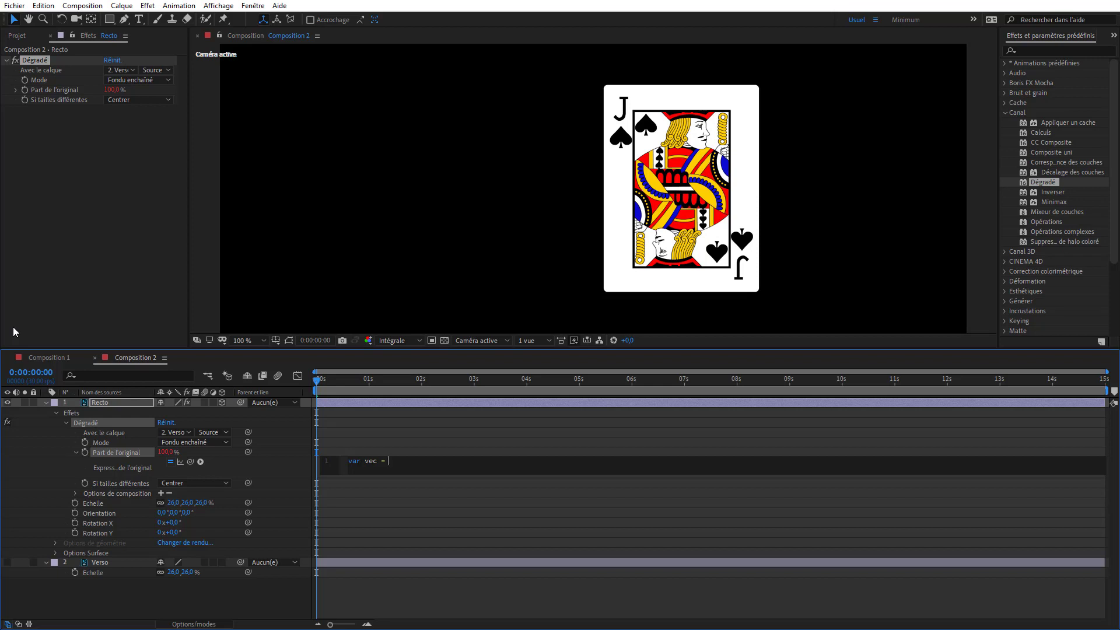
type("[]")
type("0,0,")
type("1")
left_click(432, 462)
Add a second expression line that converts the vector to composition space: vec = toCompVec(vec, t = time)
type("vec")
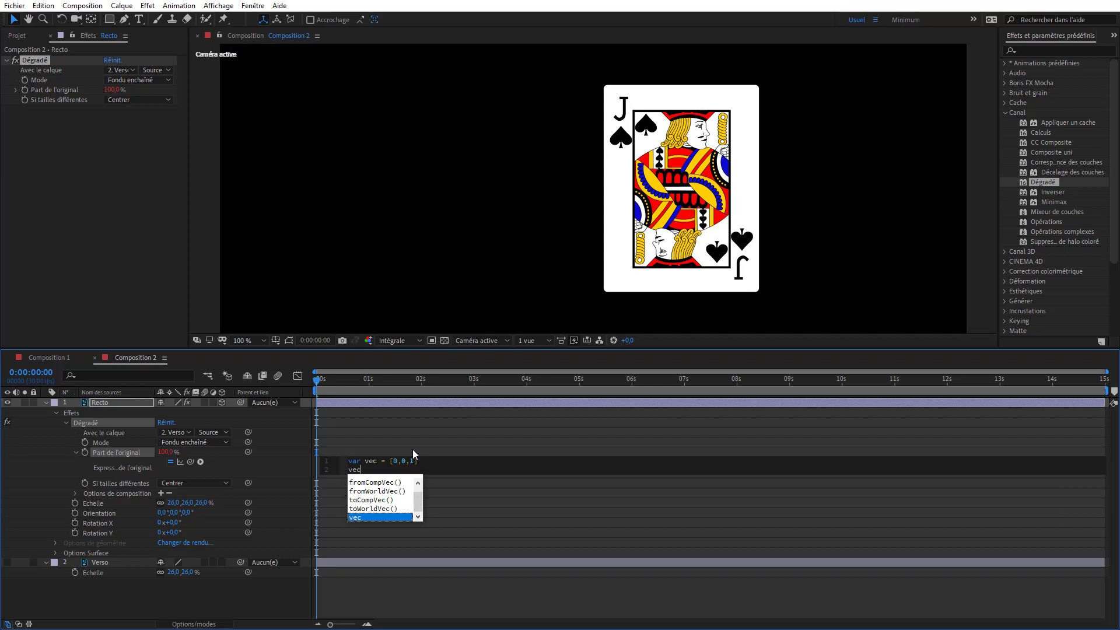
type(" =")
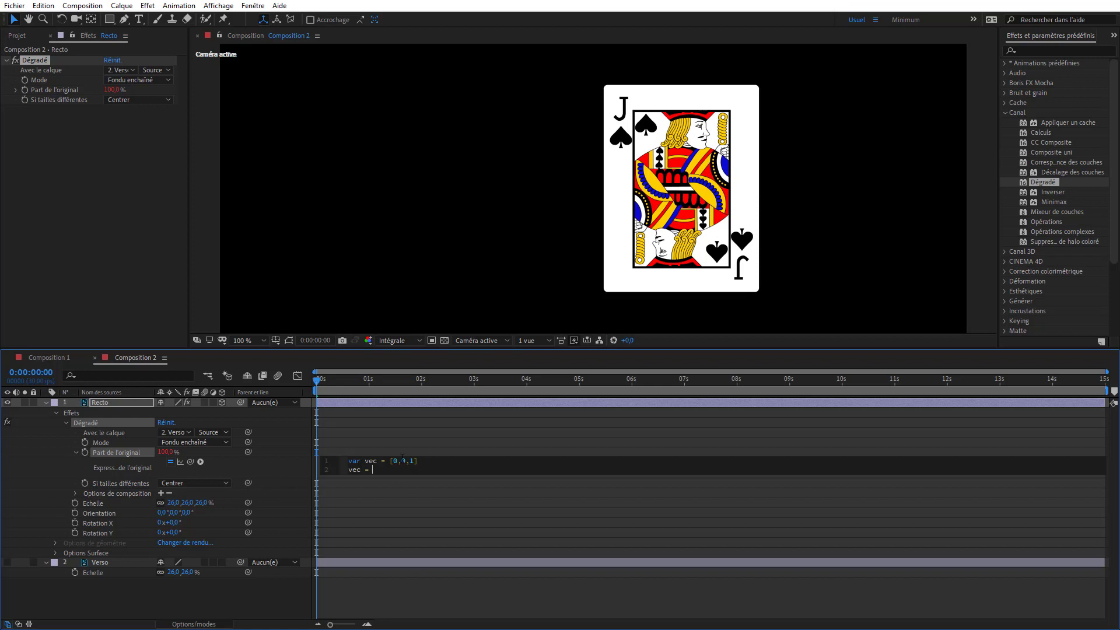
left_click(200, 462)
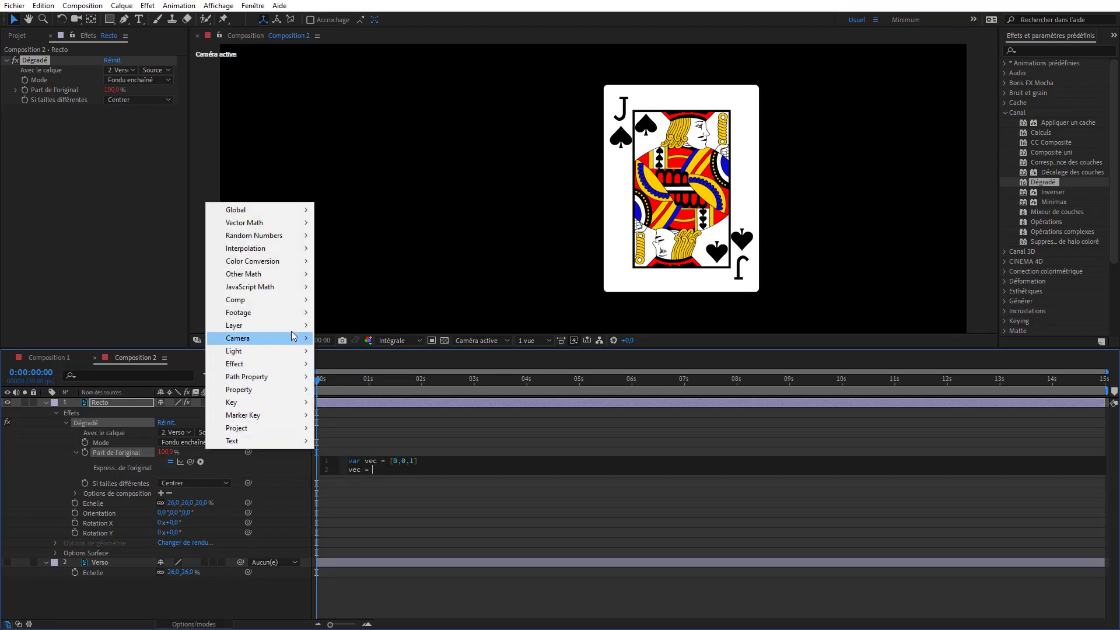
mouse_move(294, 325)
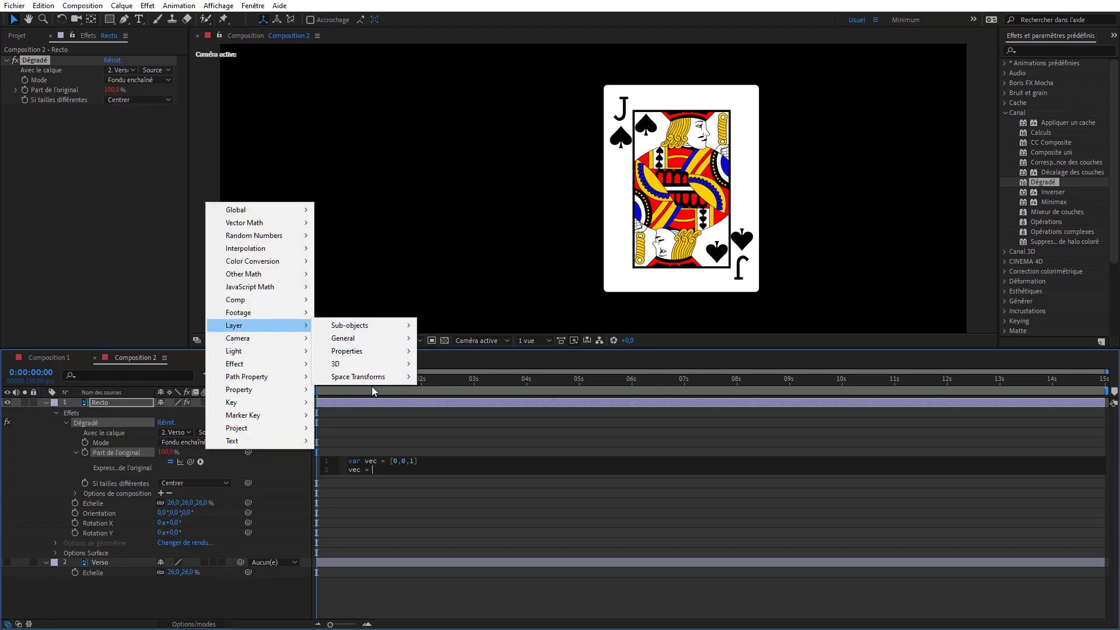
mouse_move(369, 379)
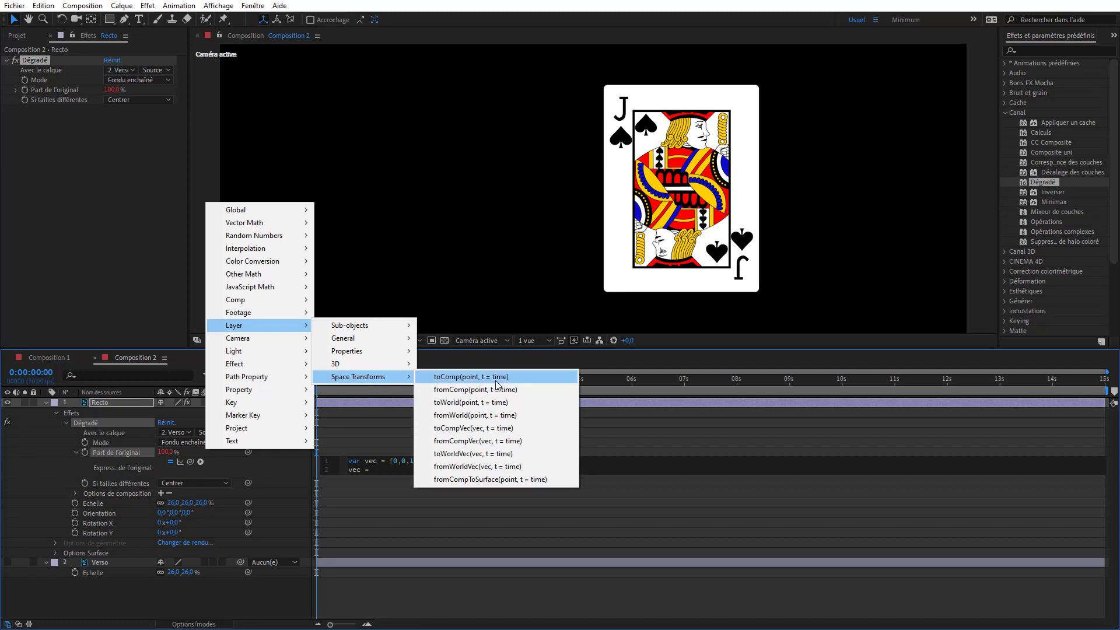
left_click(477, 433)
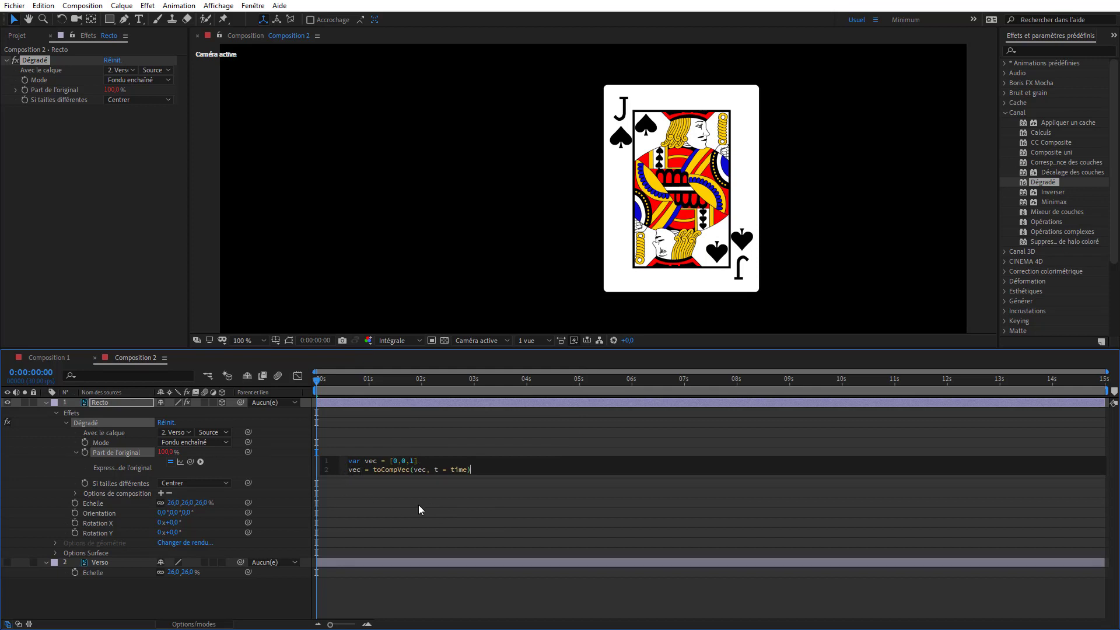
Start a condition on the expression's third line that tests the vector's Z component: if (vec[2]>0) {
key("Return")
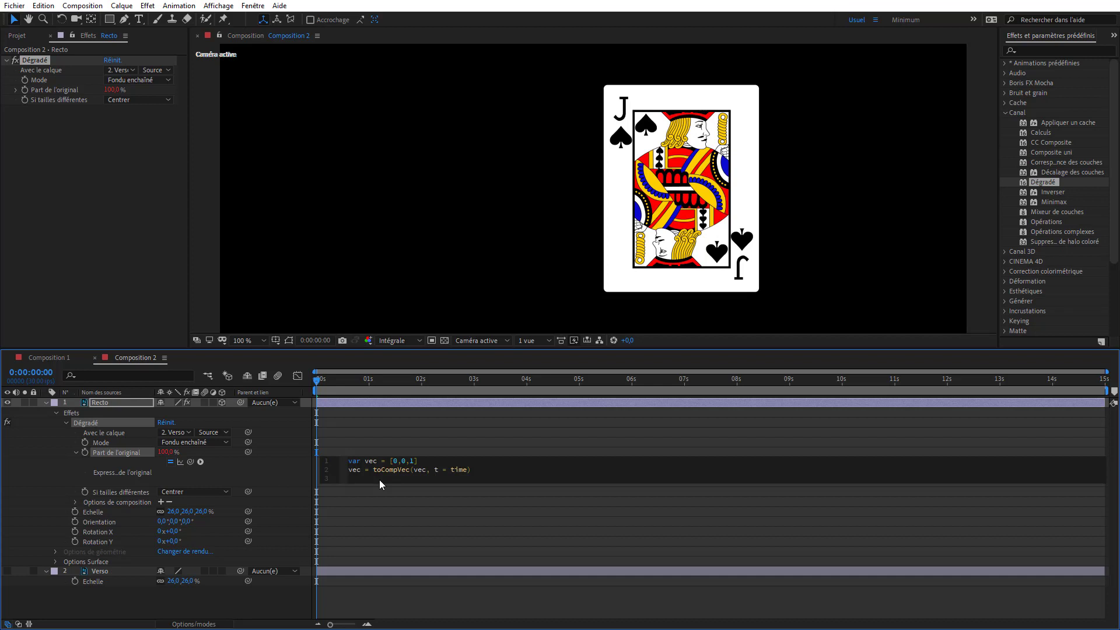
type("if")
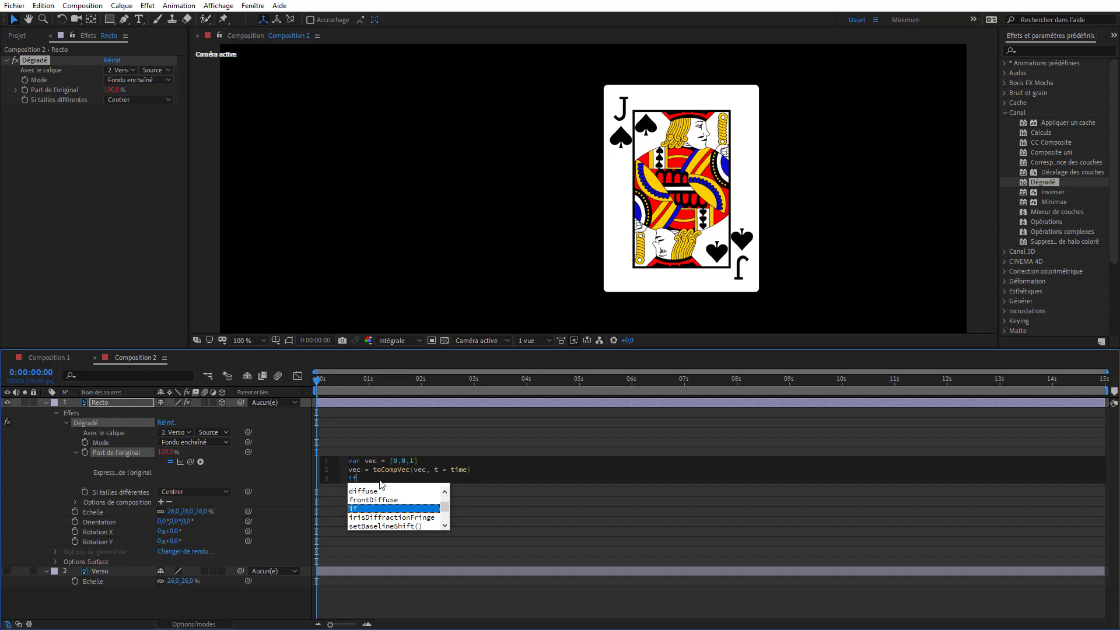
type(" (")
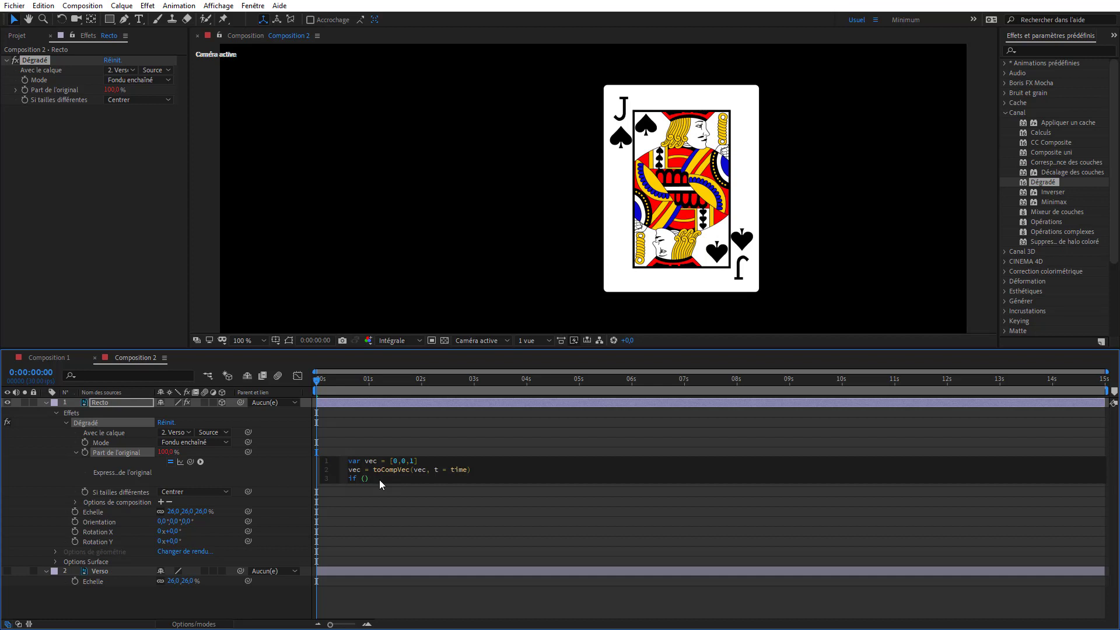
type("vec")
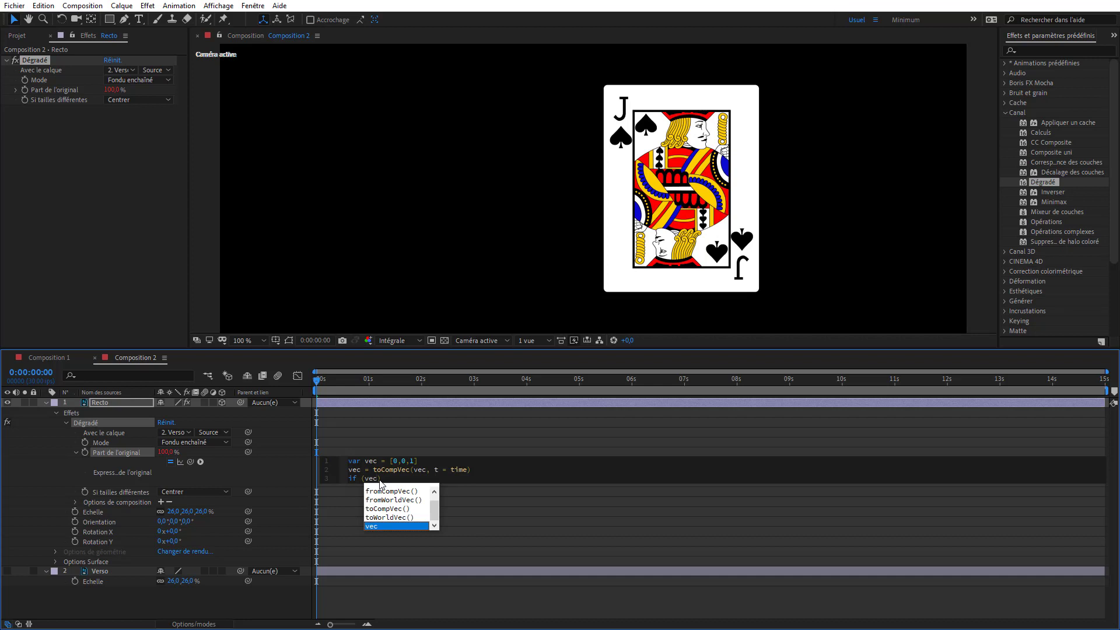
type("[")
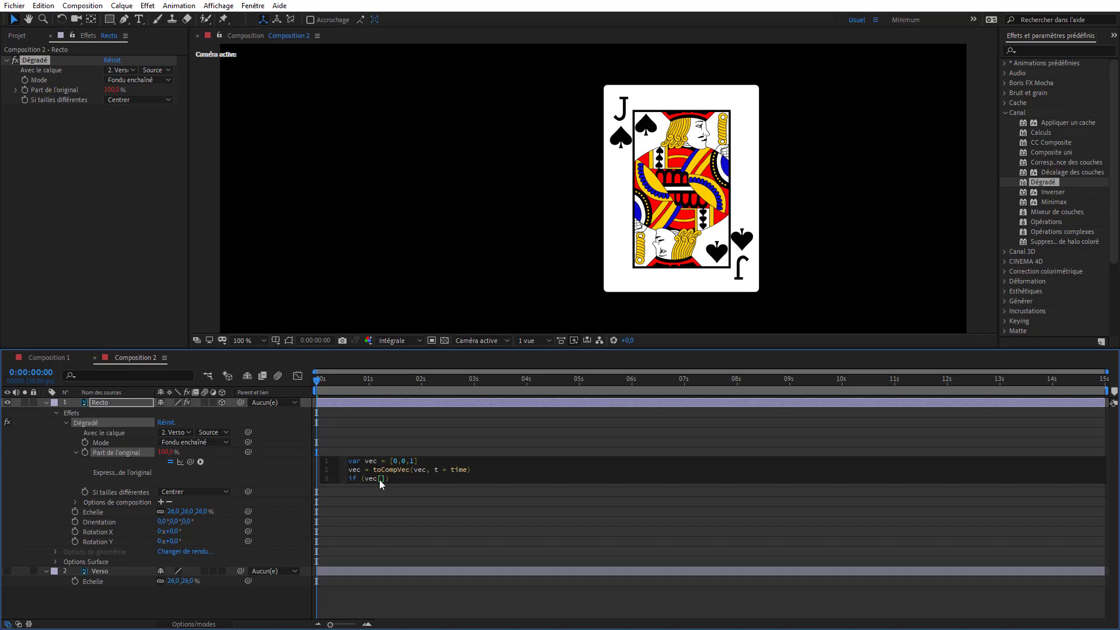
type("2]>0")
key("Return")
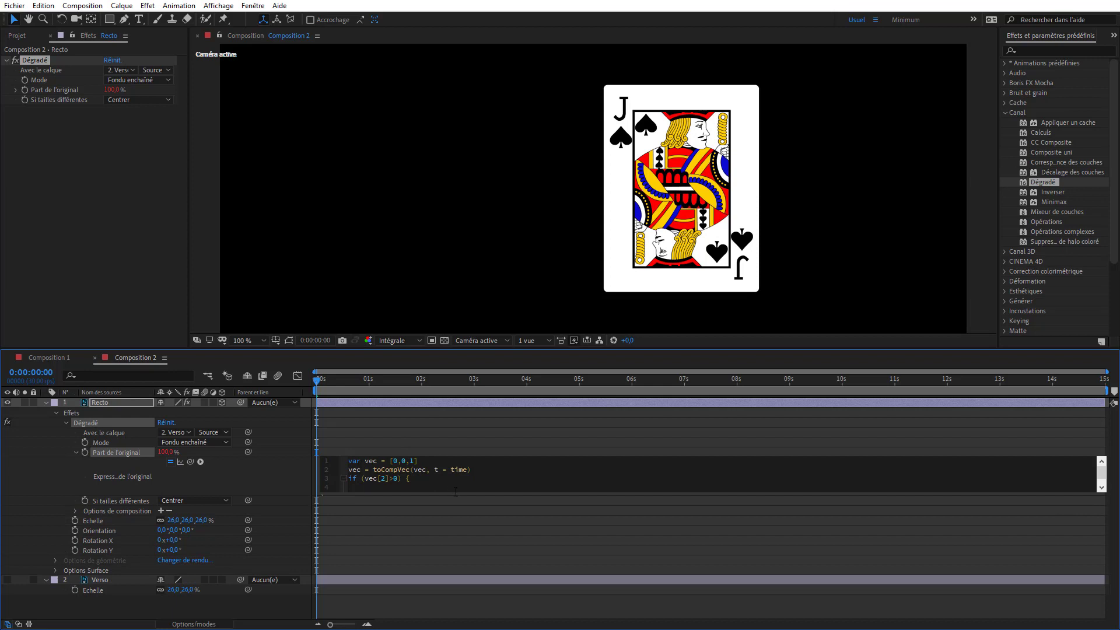
Complete the condition with 100 in the if block and 0 in the else block, and commit the expression
left_click_drag(456, 492, 455, 510)
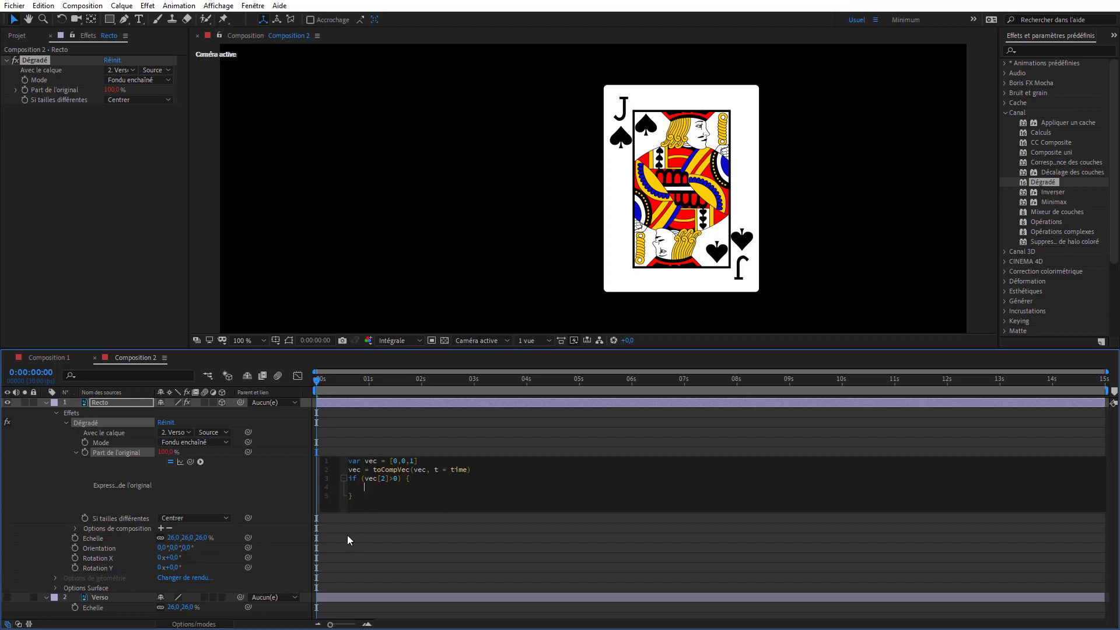
type("100")
type("el")
type("s")
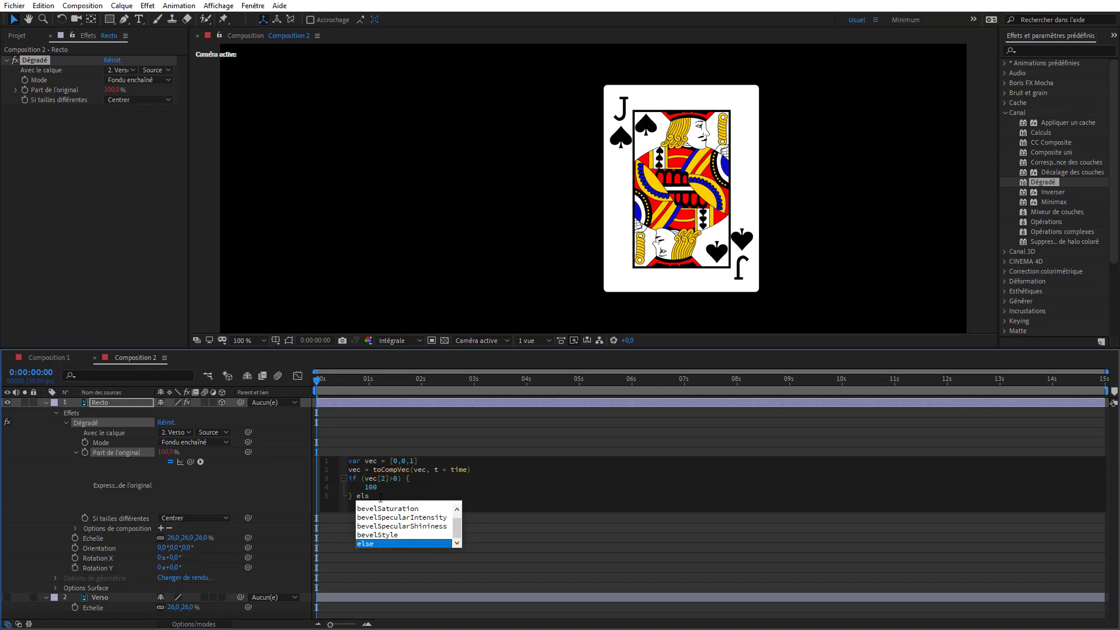
key("BackSpace")
key("Return")
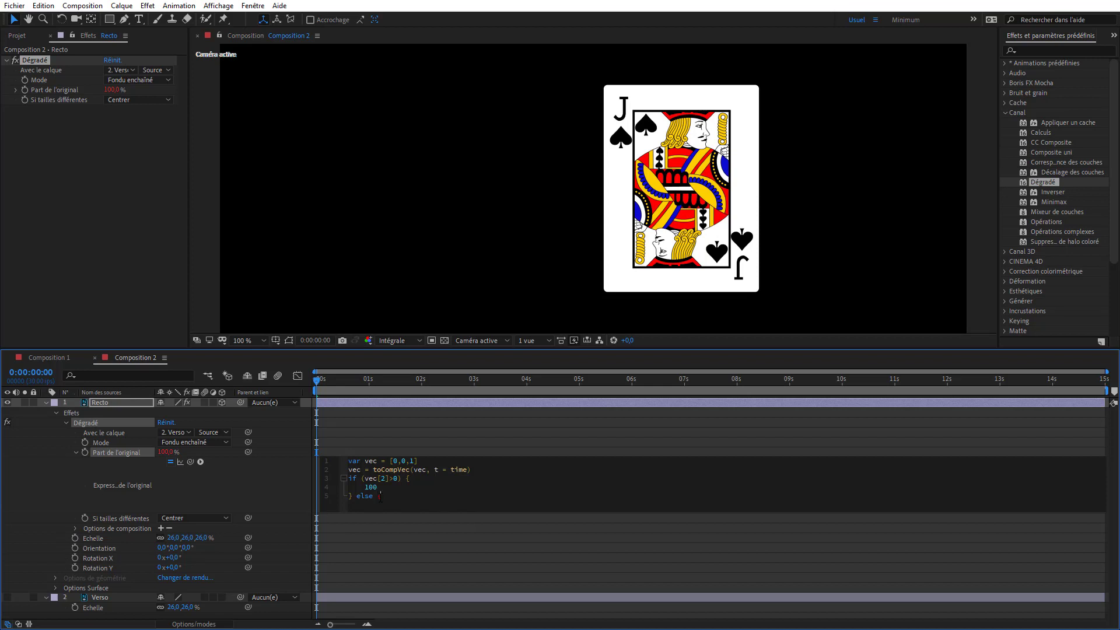
key("Return")
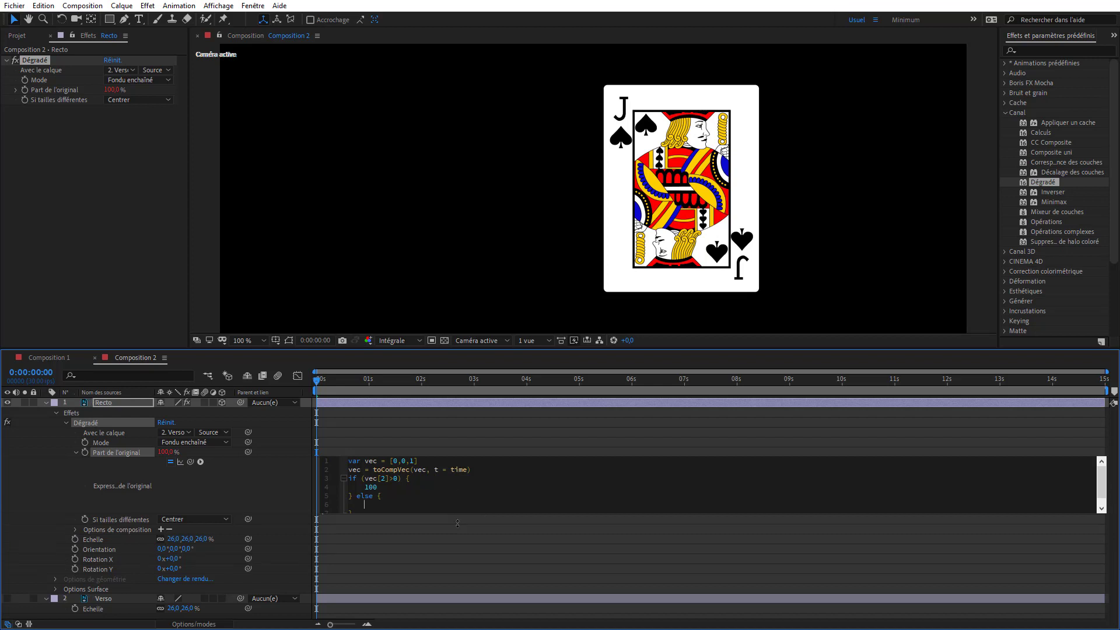
left_click_drag(453, 508, 457, 529)
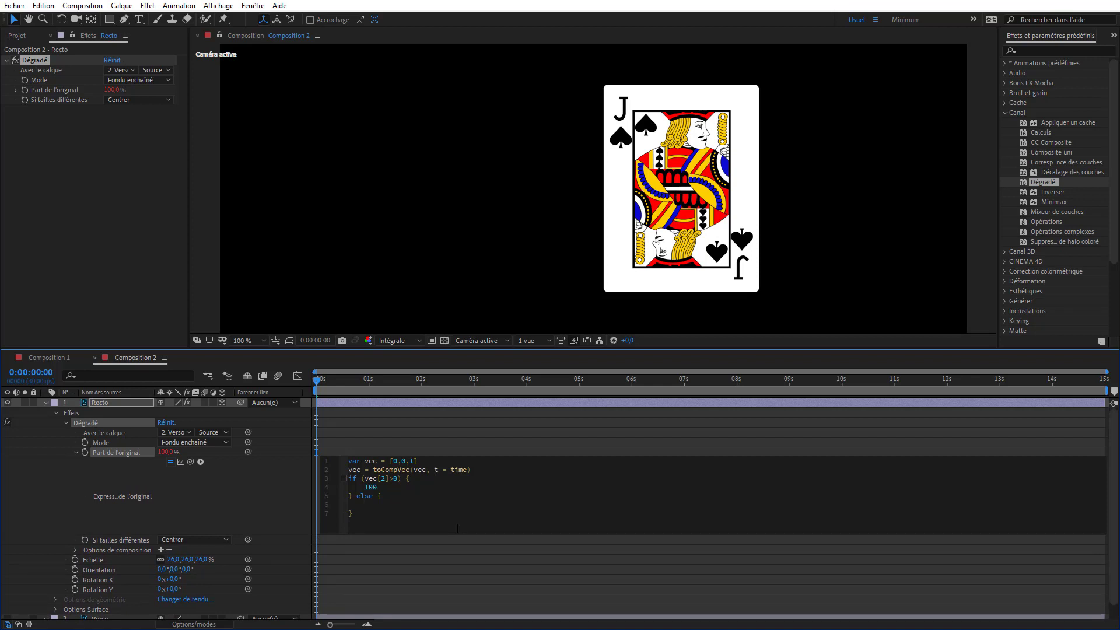
type("0")
left_click(244, 486)
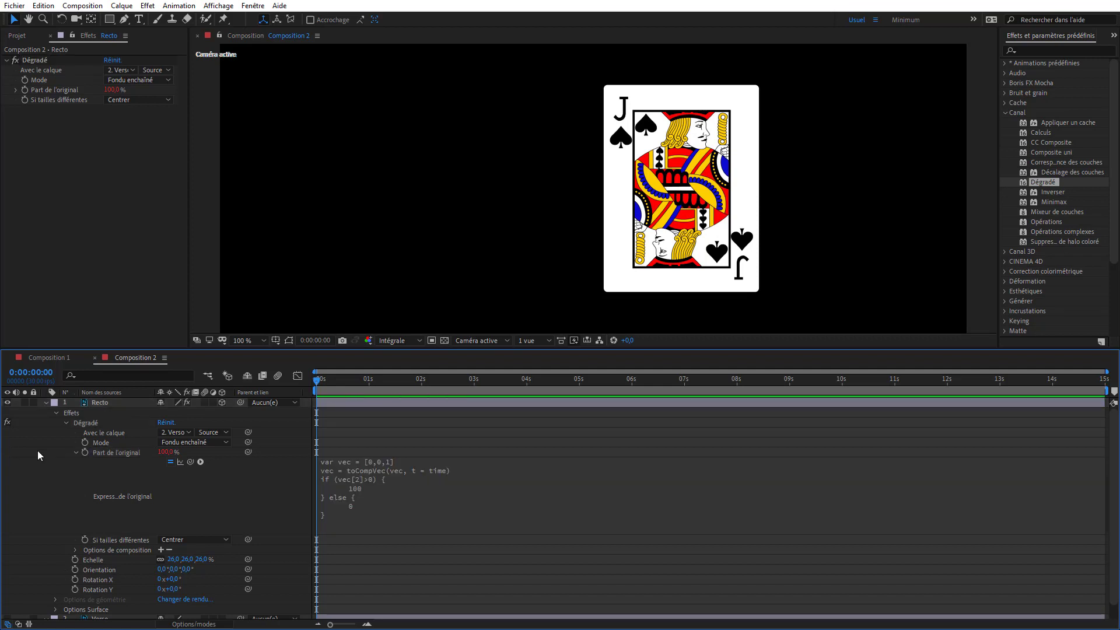
Rotate the Recto card in 3D to an orientation of about 189°, 55.5°, 163°, and toggle the Dégradé effect off and on
left_click(63, 19)
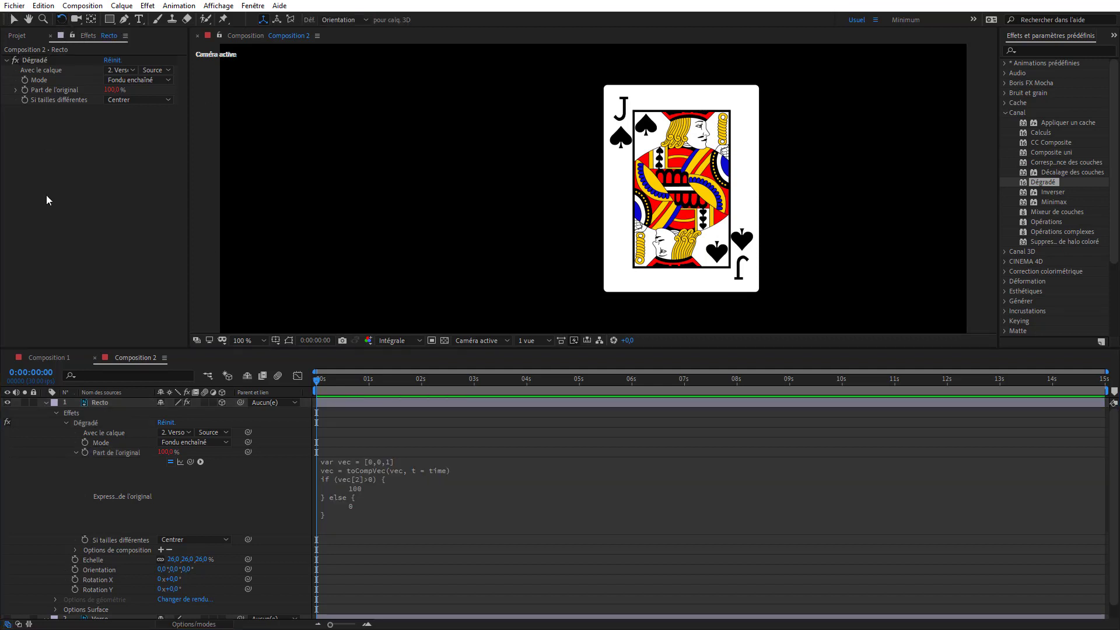
left_click_drag(709, 193, 645, 188)
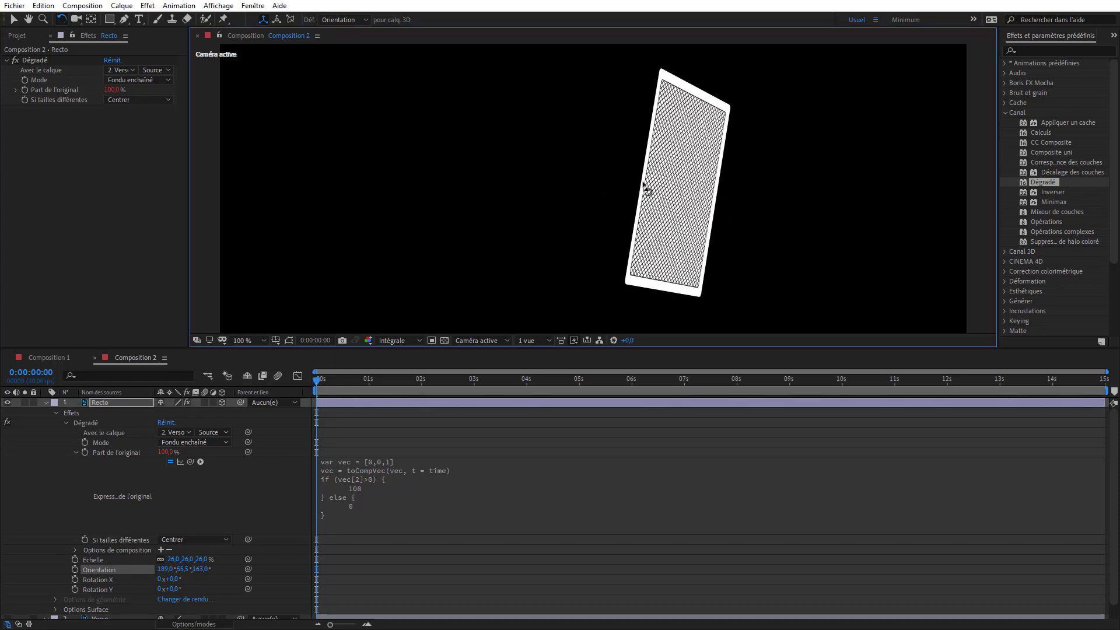
left_click(14, 61)
left_click(13, 61)
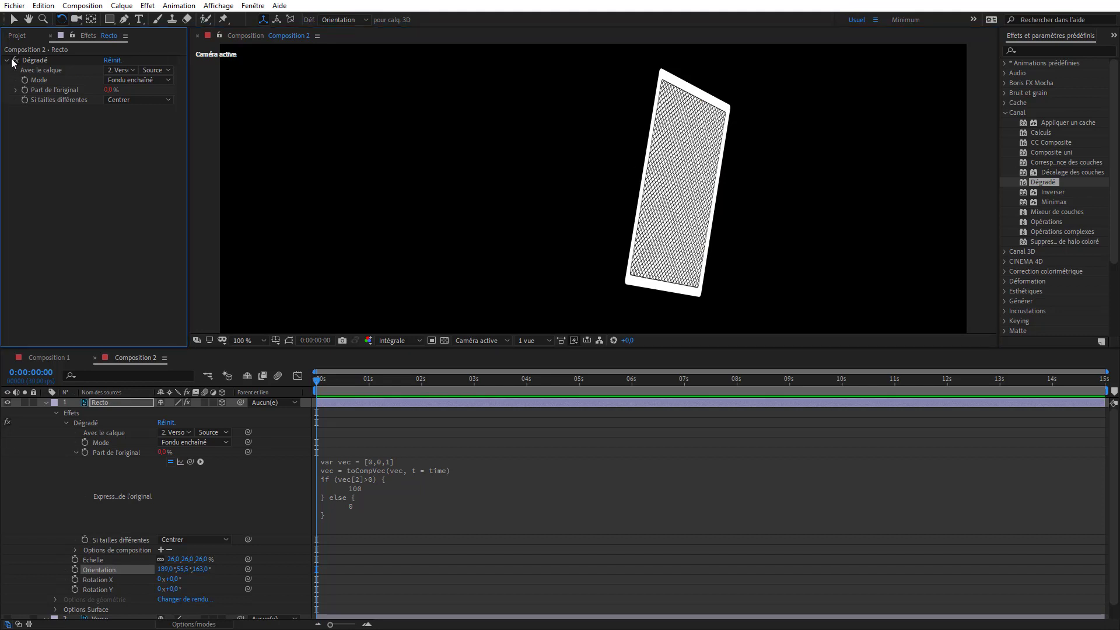
Rotate the Recto card with the Dégradé effect disabled, re-enable the effect, and rotate the card to an orientation of about 345.5°, 56.7°, 14.8°
left_click(13, 61)
mouse_move(692, 213)
left_mouse_down()
mouse_move(668, 212)
mouse_move(736, 211)
mouse_move(671, 211)
mouse_move(681, 211)
left_mouse_up()
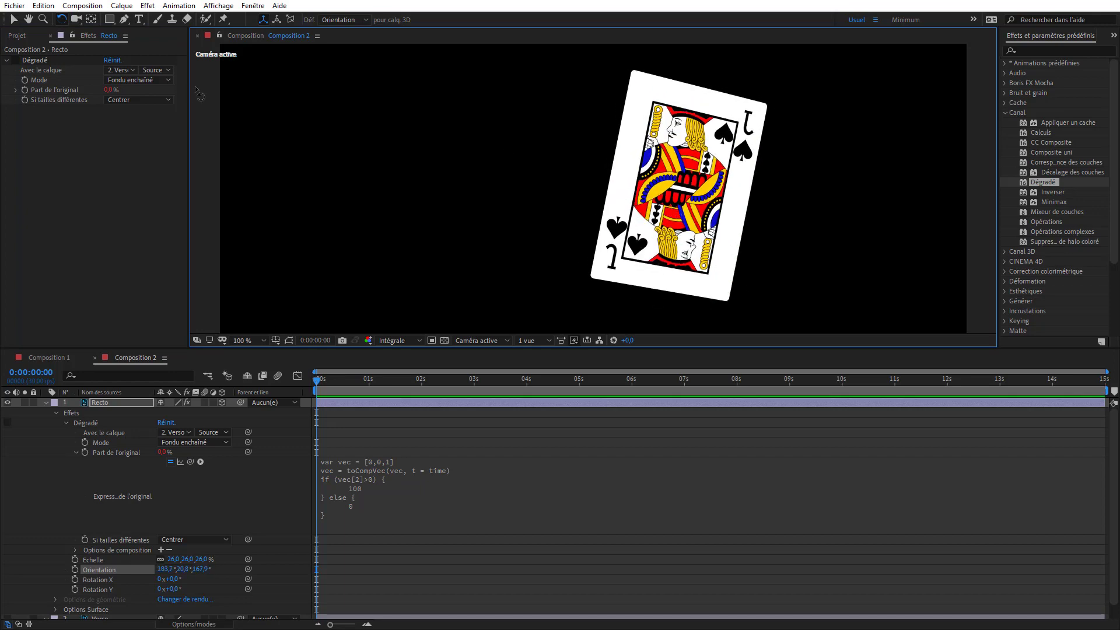
left_click(14, 60)
left_click_drag(643, 210, 701, 225)
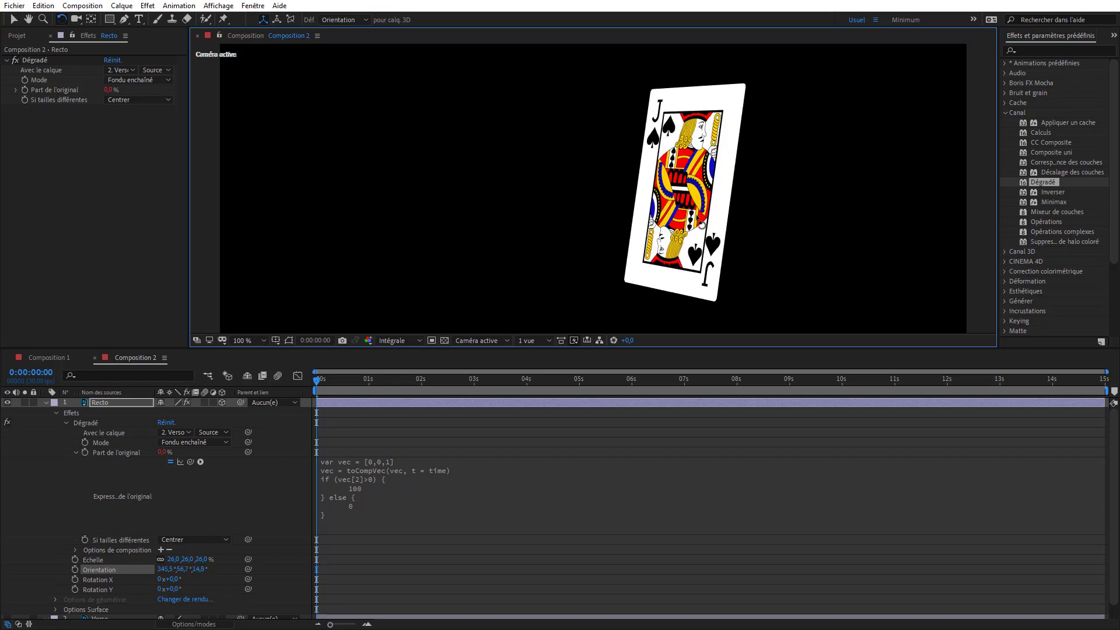
Collapse the Recto layer's expanded properties and reset its whole transform
left_click(57, 412)
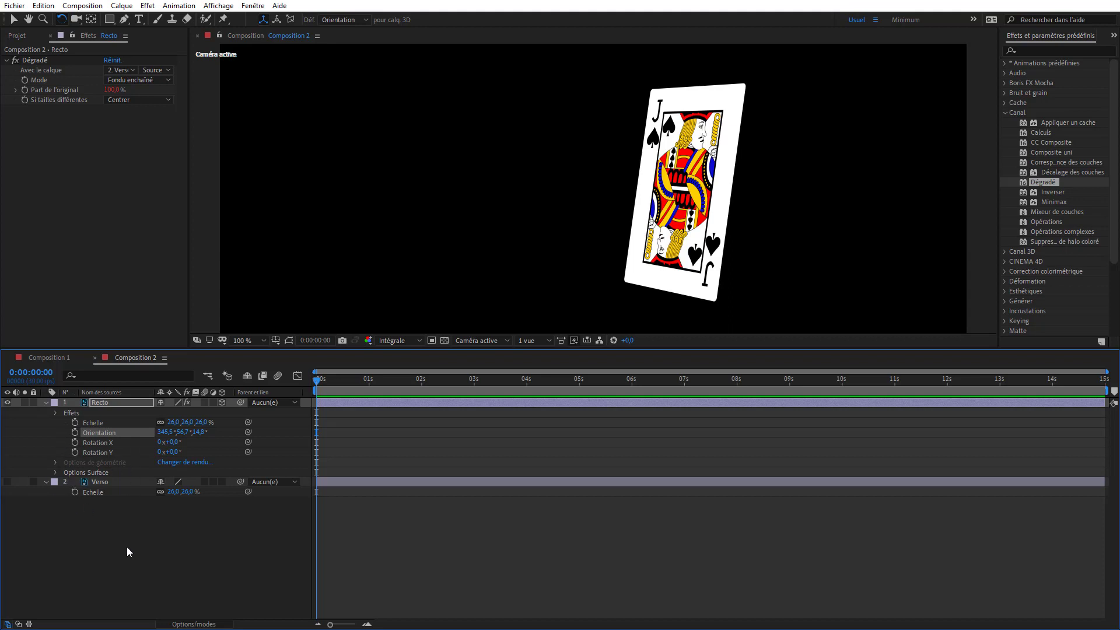
left_click(46, 403)
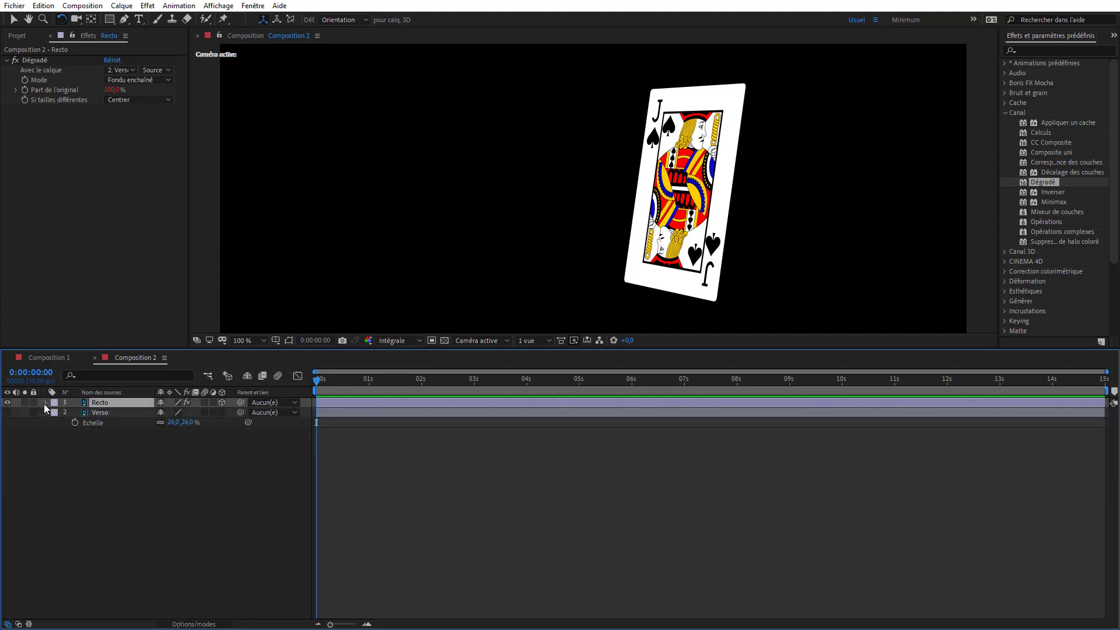
left_click(44, 402)
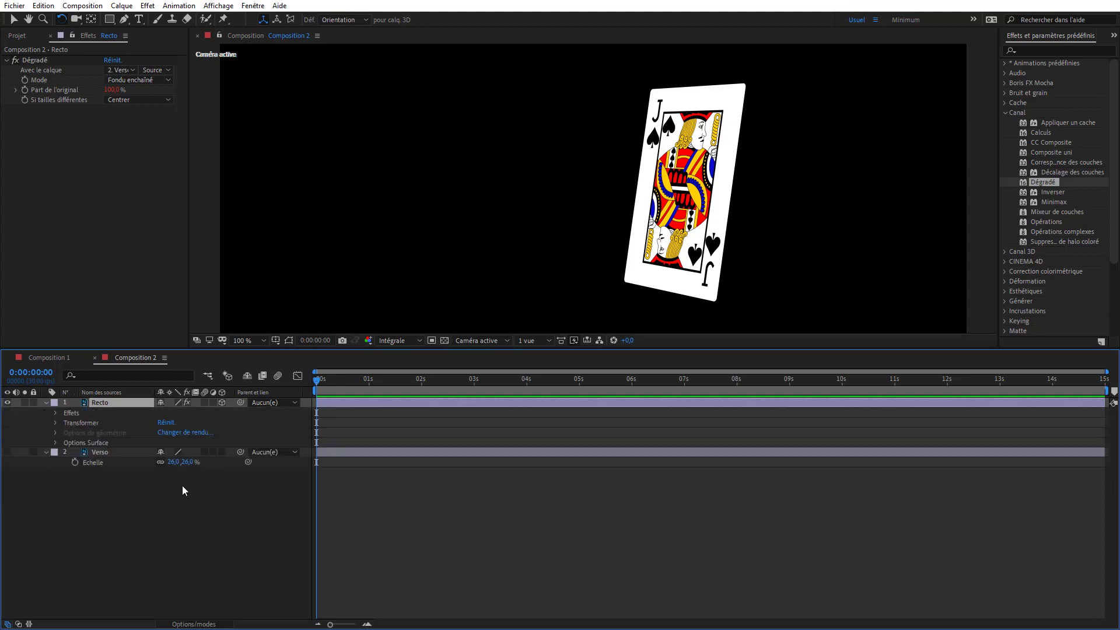
left_click(166, 422)
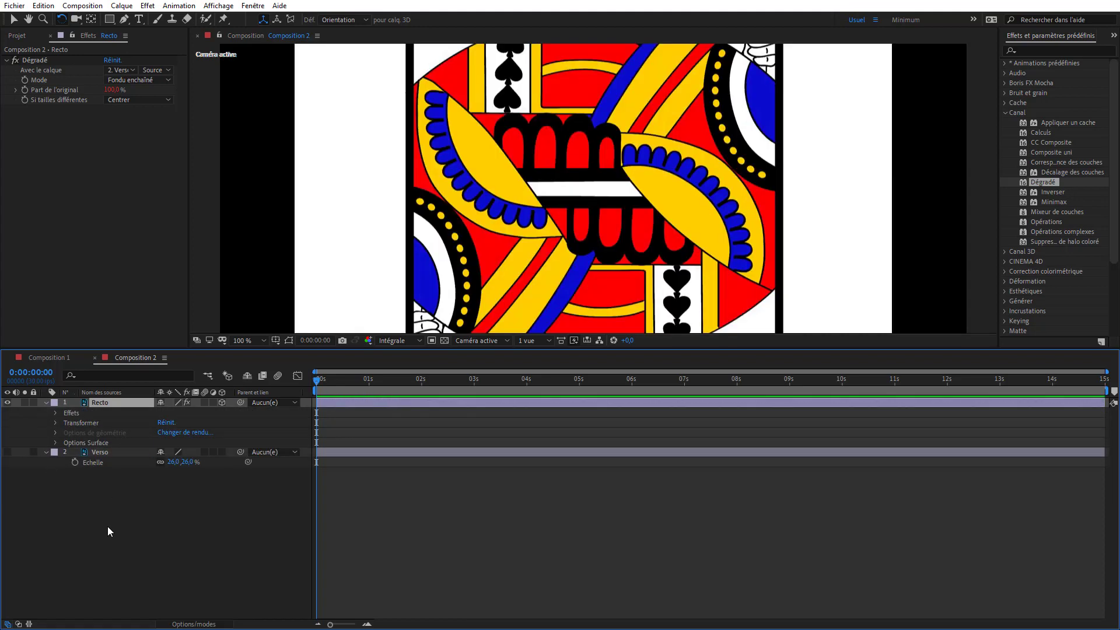
Create a two-node camera named Caméra 1 with the 28 mm preset
right_click(142, 528)
mouse_move(268, 401)
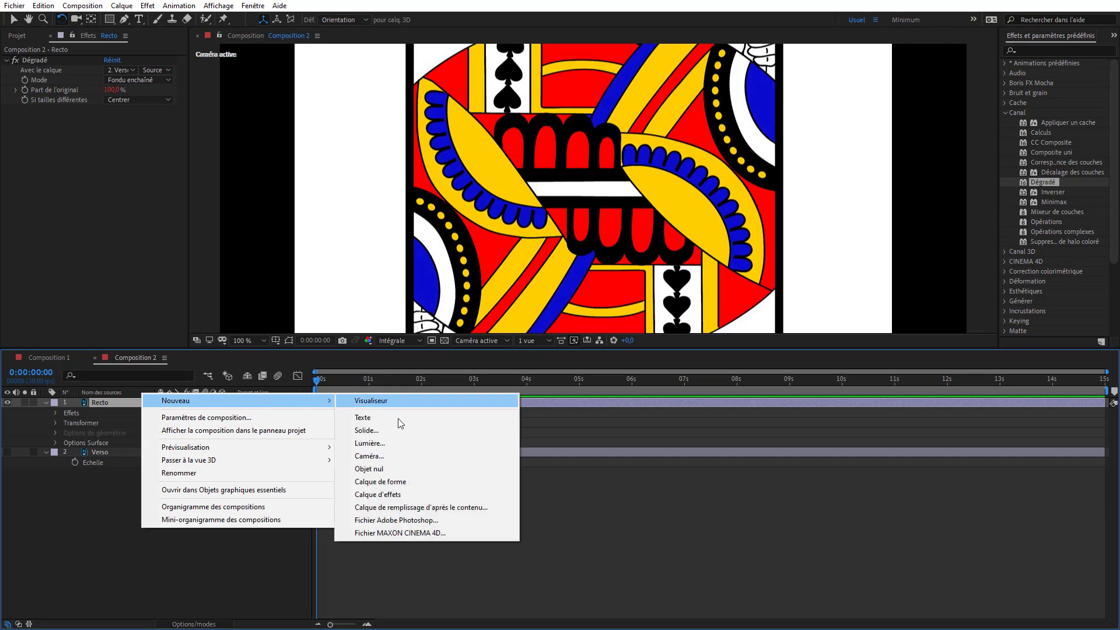
left_click(401, 457)
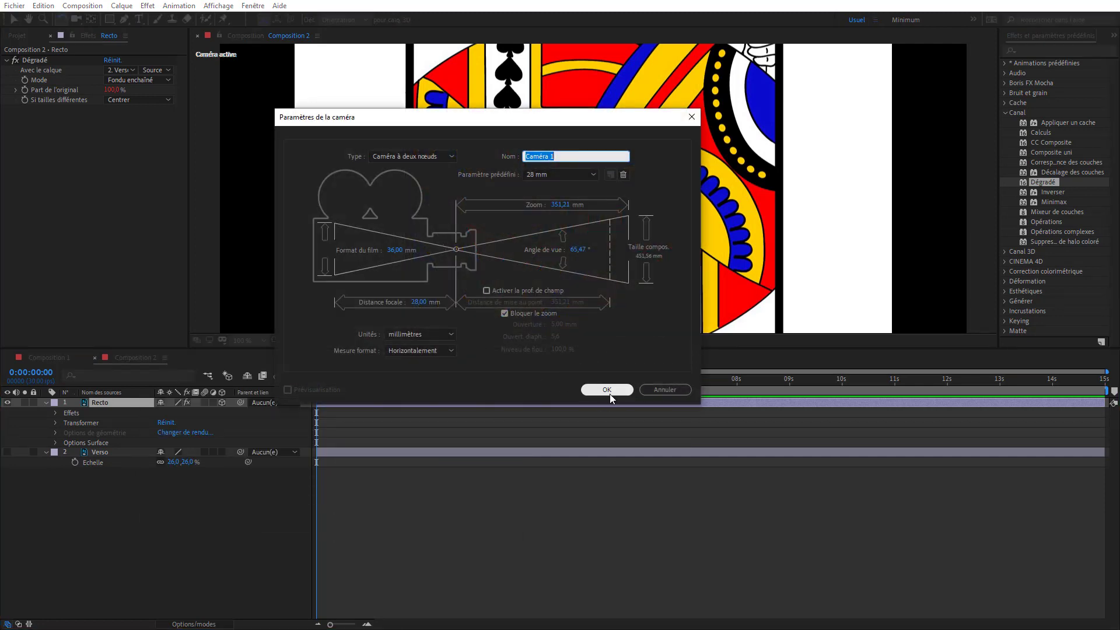
left_click(606, 390)
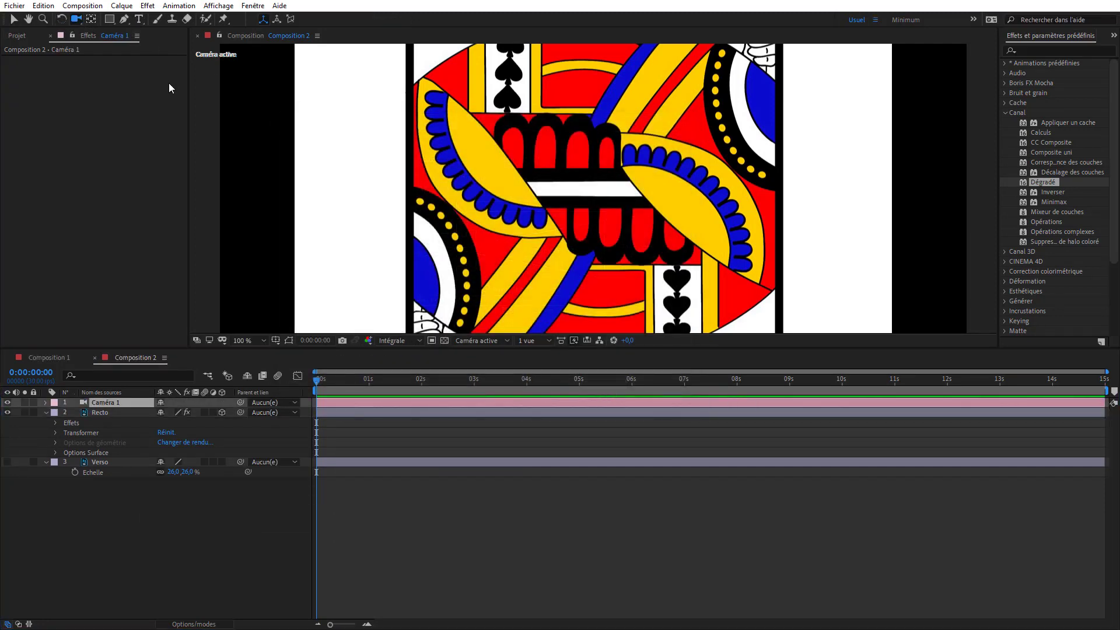
Pull the new camera back and orbit it around the card
left_click_drag(577, 140, 599, 289)
left_click_drag(624, 93, 525, 212)
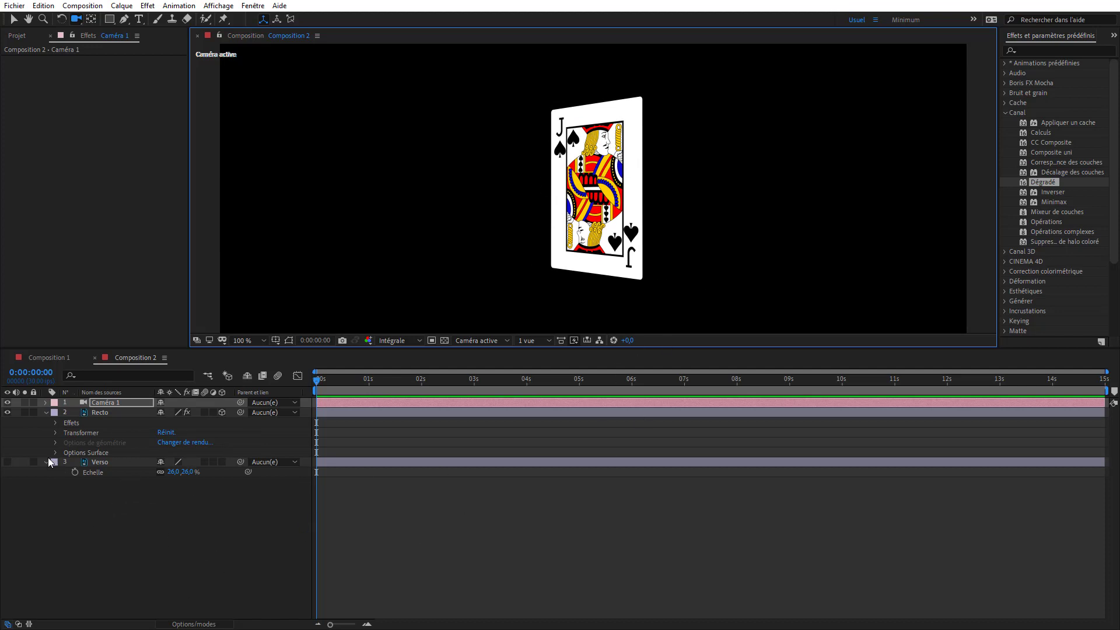
Reset Caméra 1's transform and pull the camera straight back until the whole card is framed
left_click(95, 432)
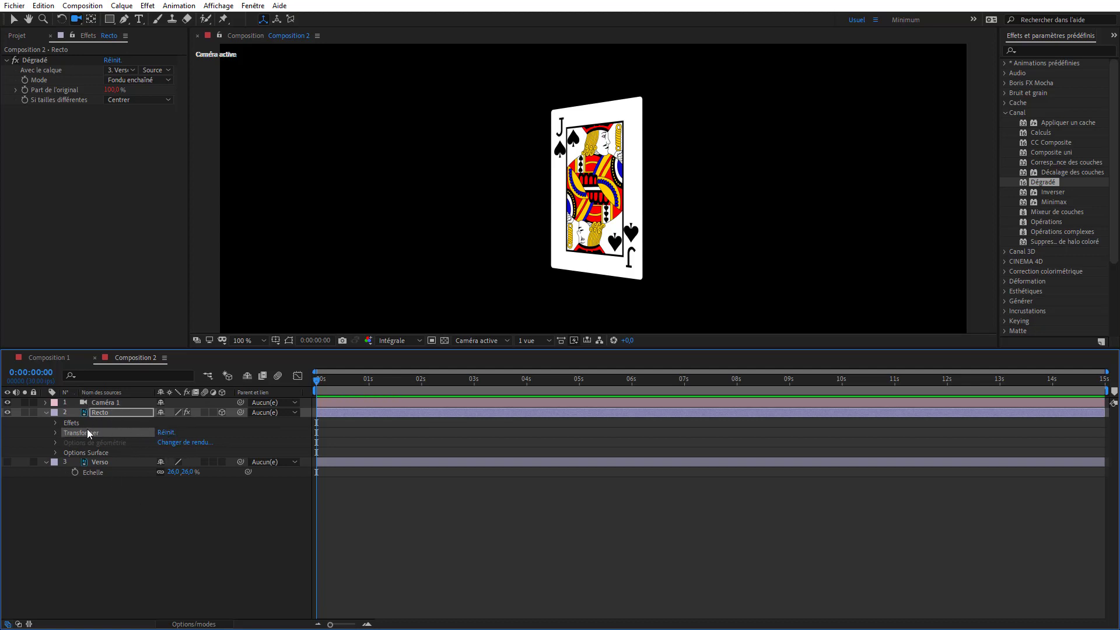
left_click(46, 403)
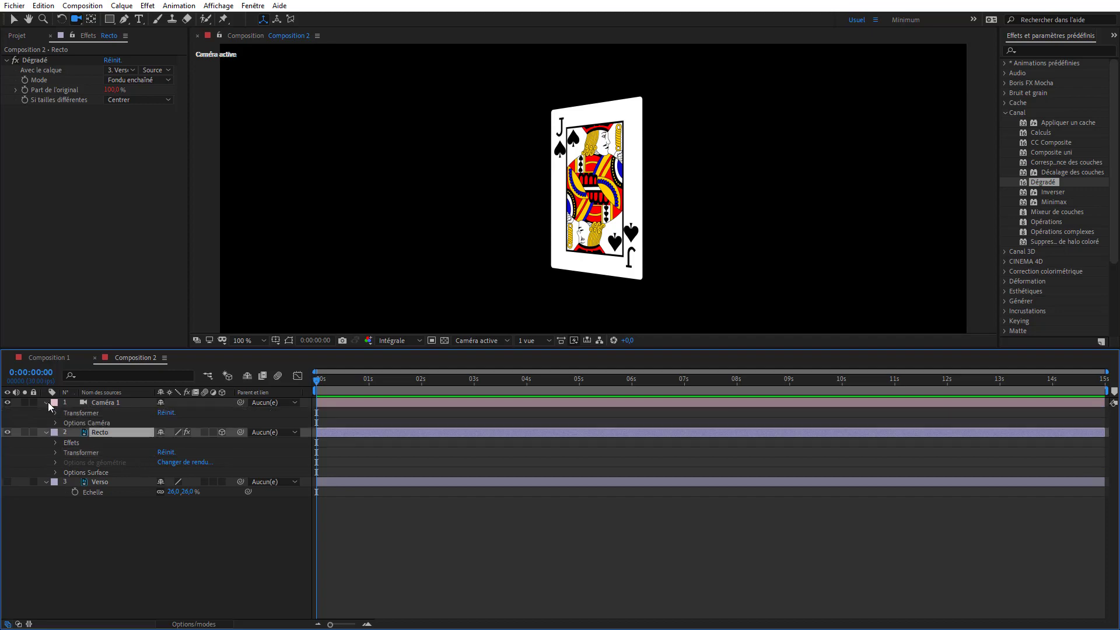
left_click(167, 412)
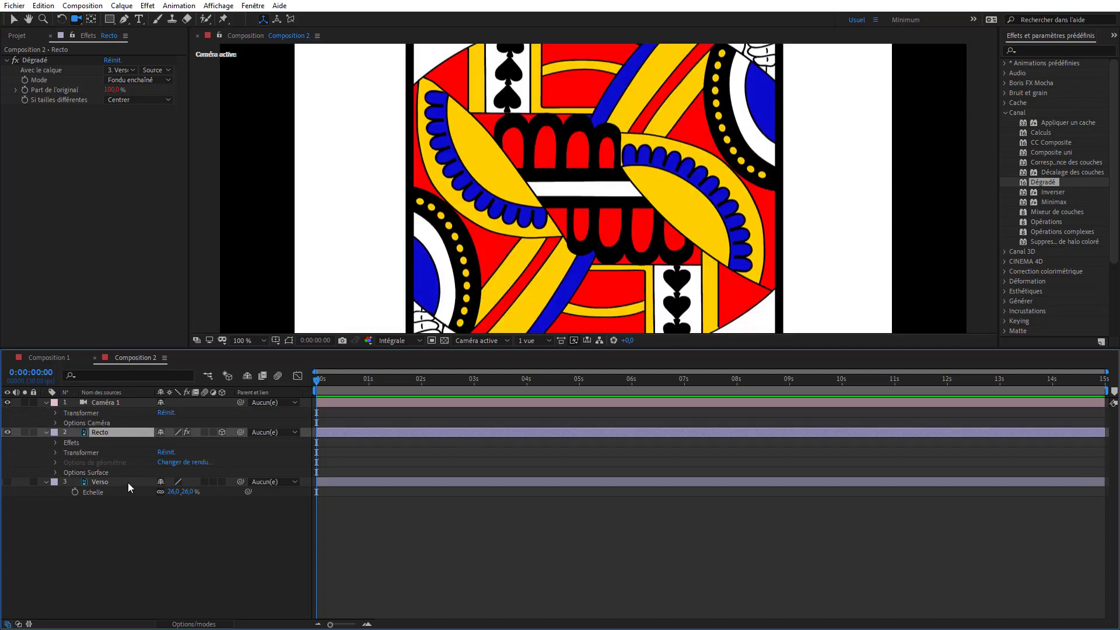
left_click_drag(686, 238, 378, 188)
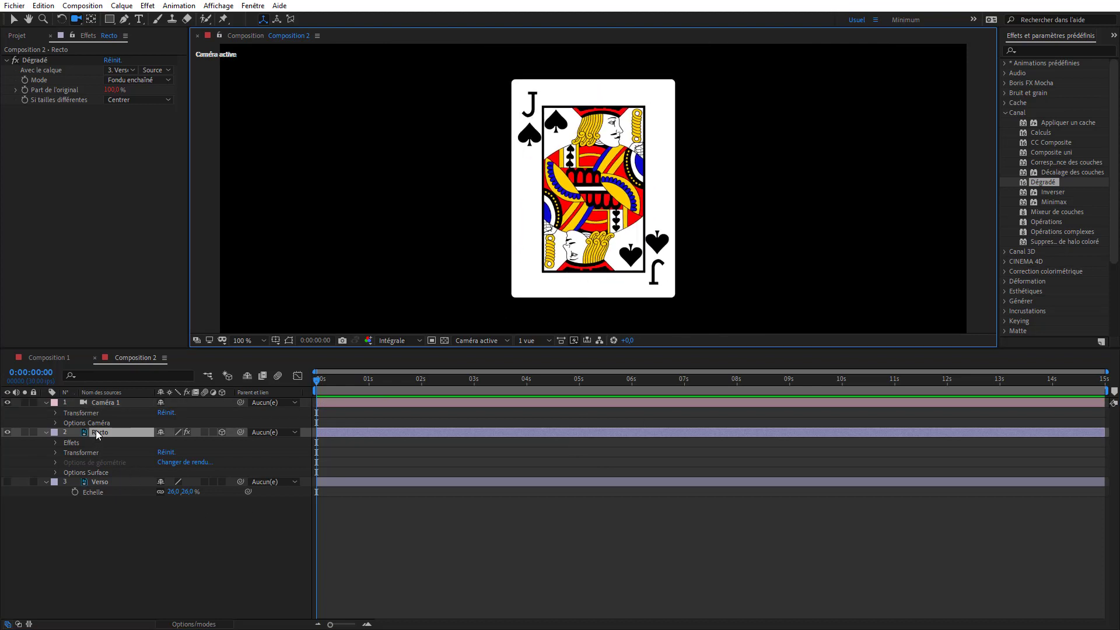
Turn on the display of layer controls in the composition view for the selected Recto layer
left_click(61, 19)
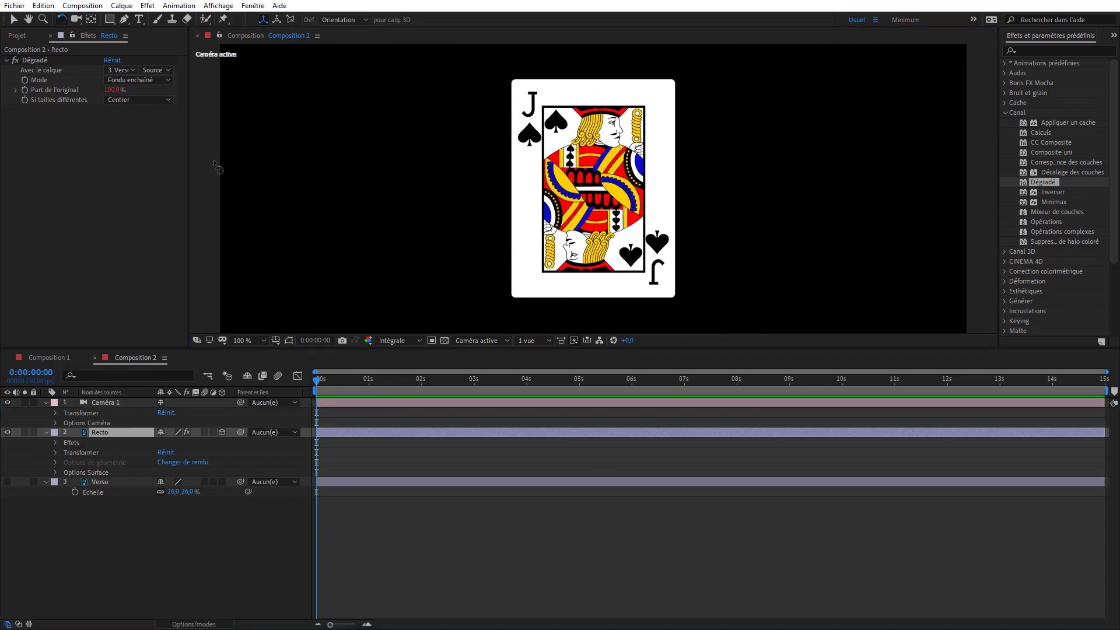
left_click(605, 154)
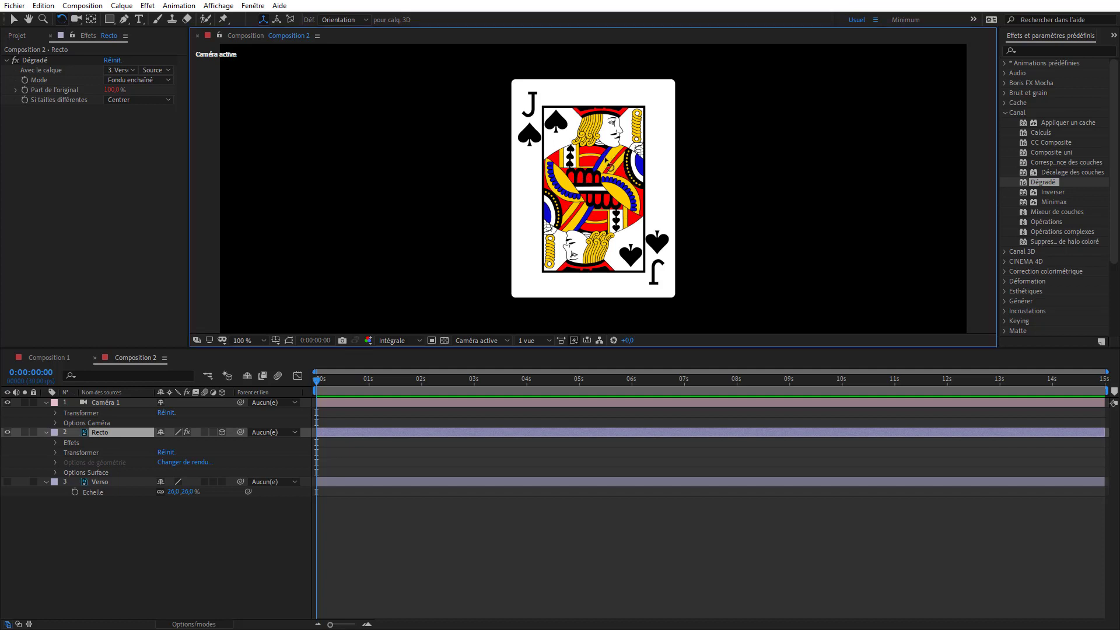
left_click(252, 6)
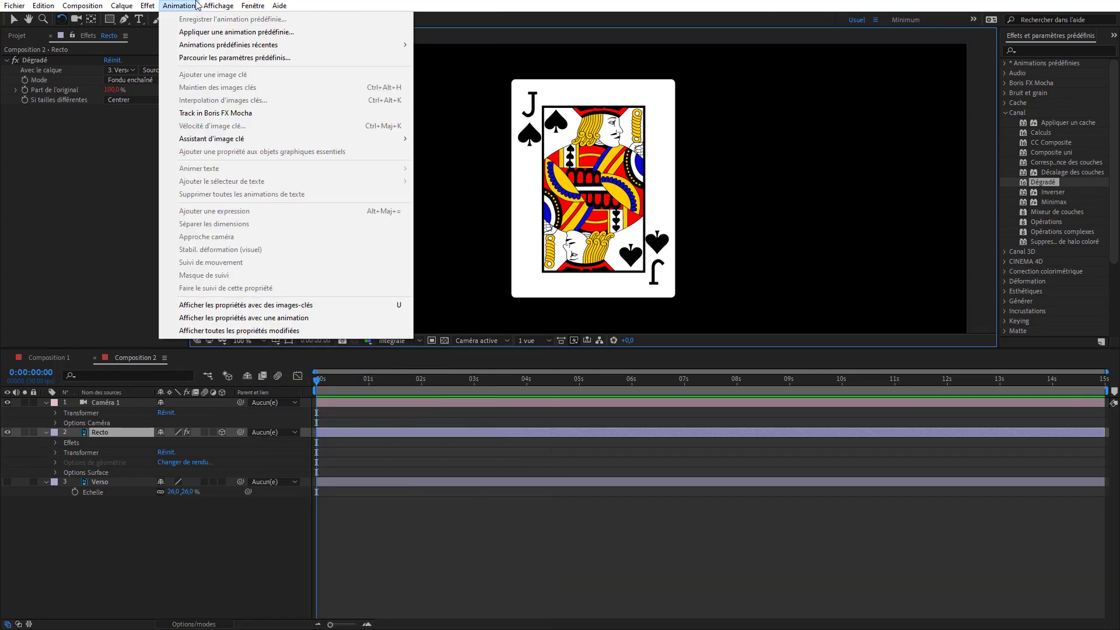
mouse_move(221, 7)
left_click(268, 253)
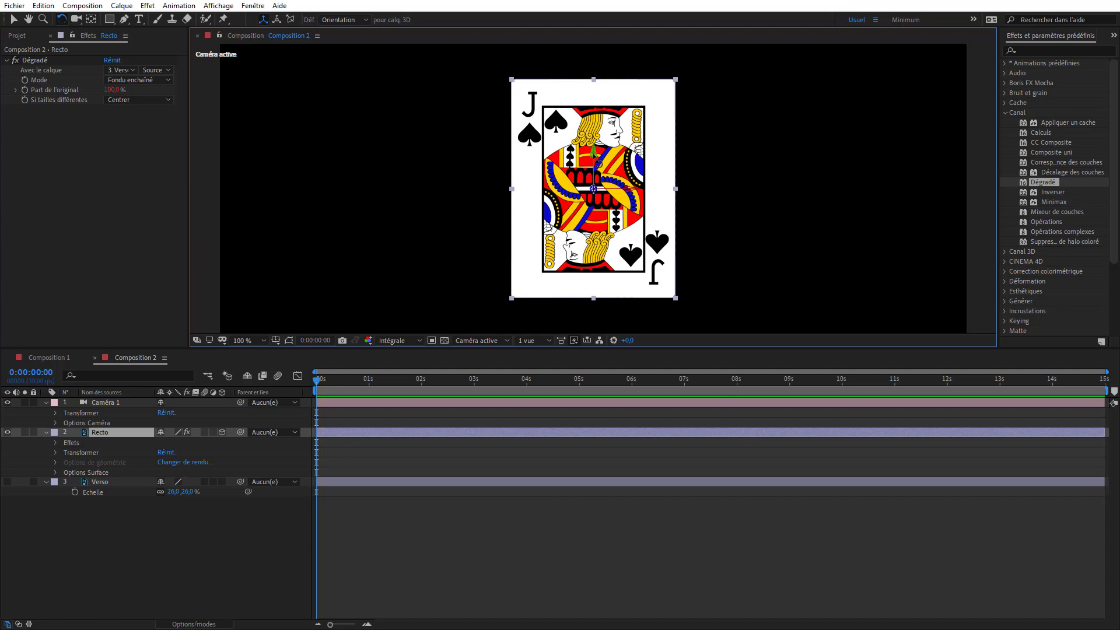
Try turning the Recto card edge-on and shifting it along its Z axis, and restore its default transform
left_click_drag(559, 158, 549, 156)
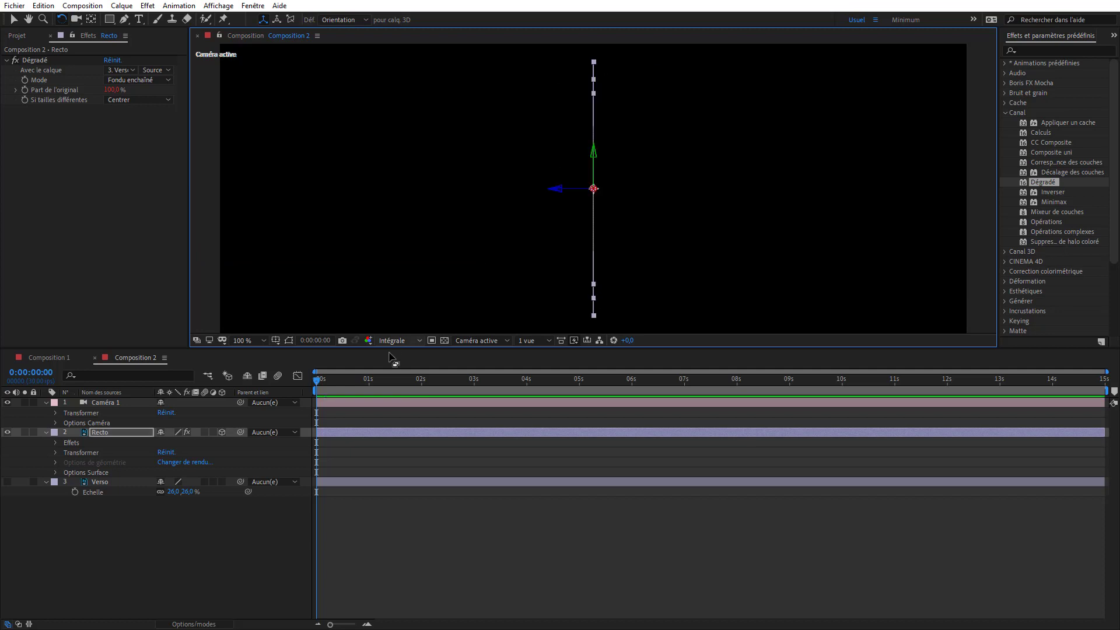
left_click(104, 432)
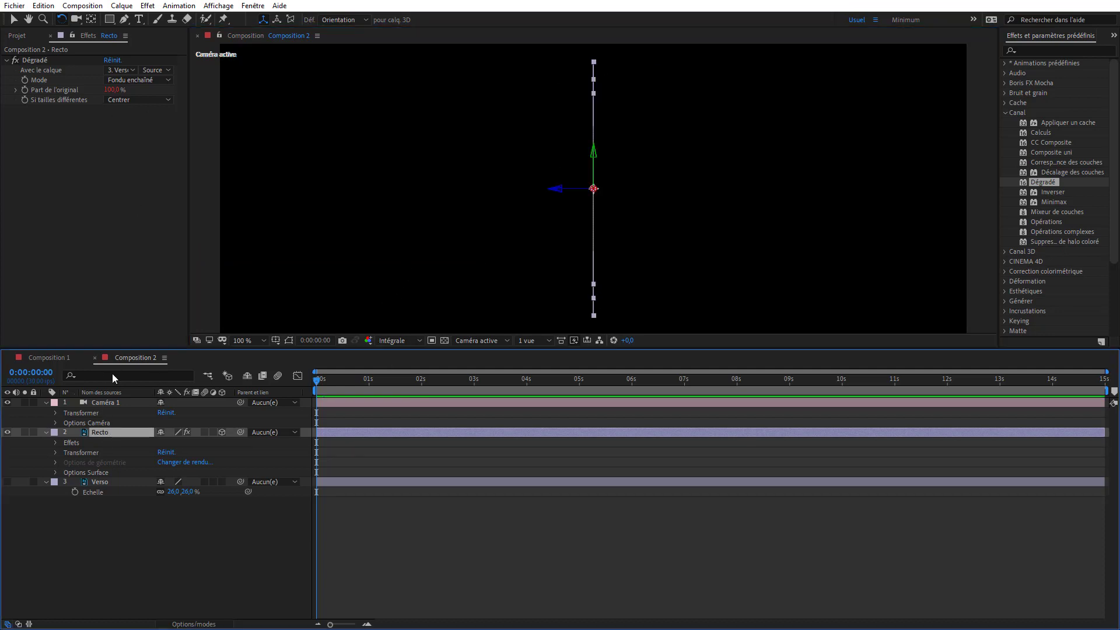
left_click(13, 20)
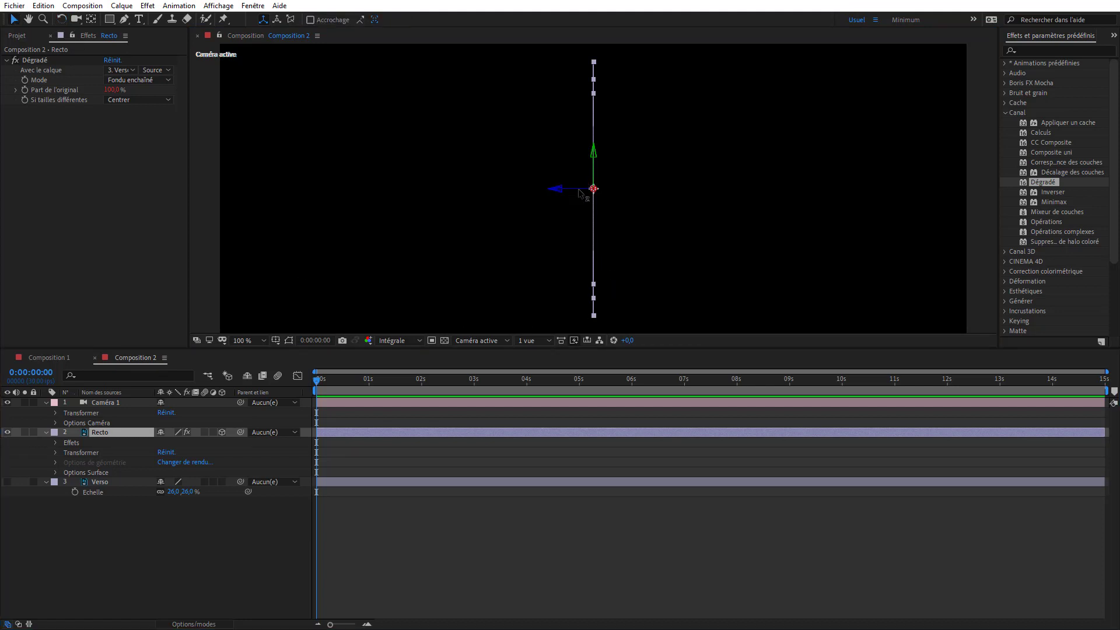
left_click_drag(580, 193, 83, 346)
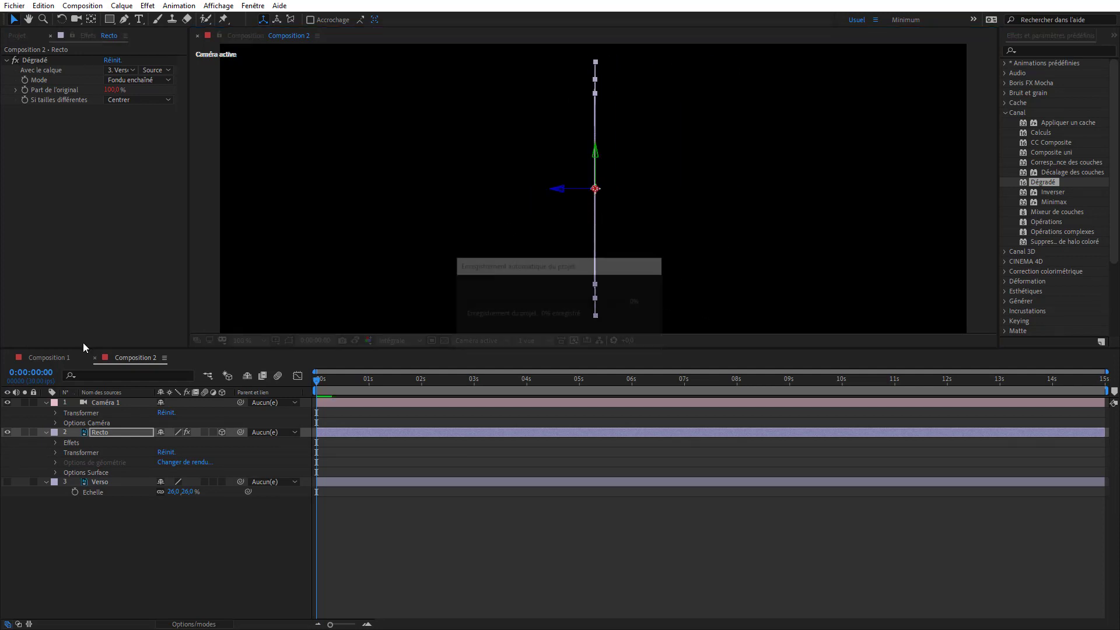
left_click(169, 452)
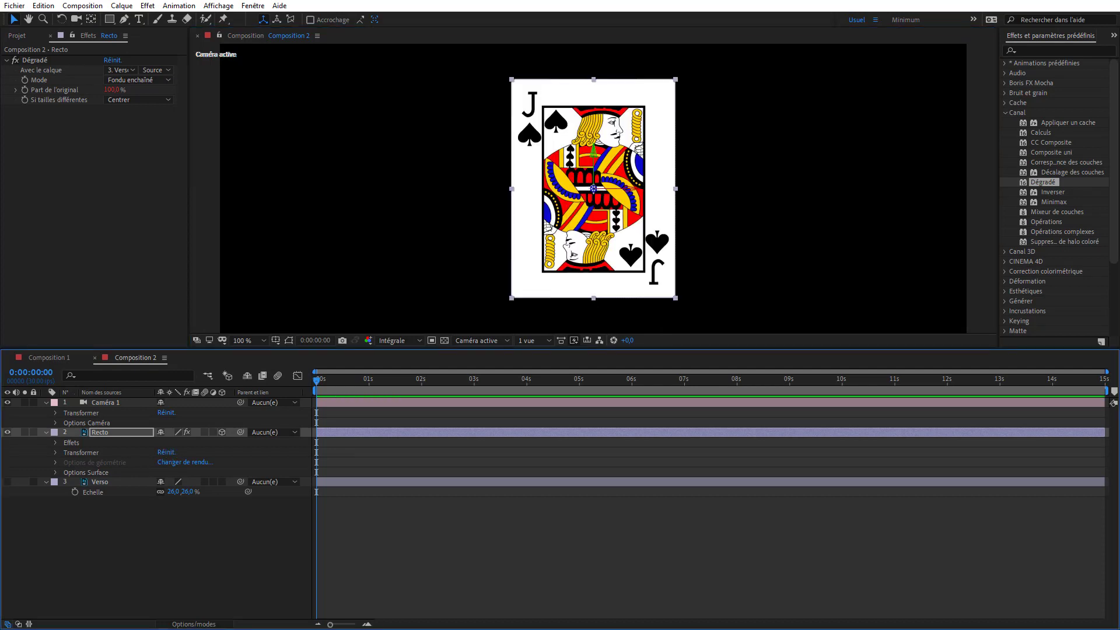
Add the Tapis footage as the bottom layer of Composition 2 and make it a 3D layer
left_click(15, 36)
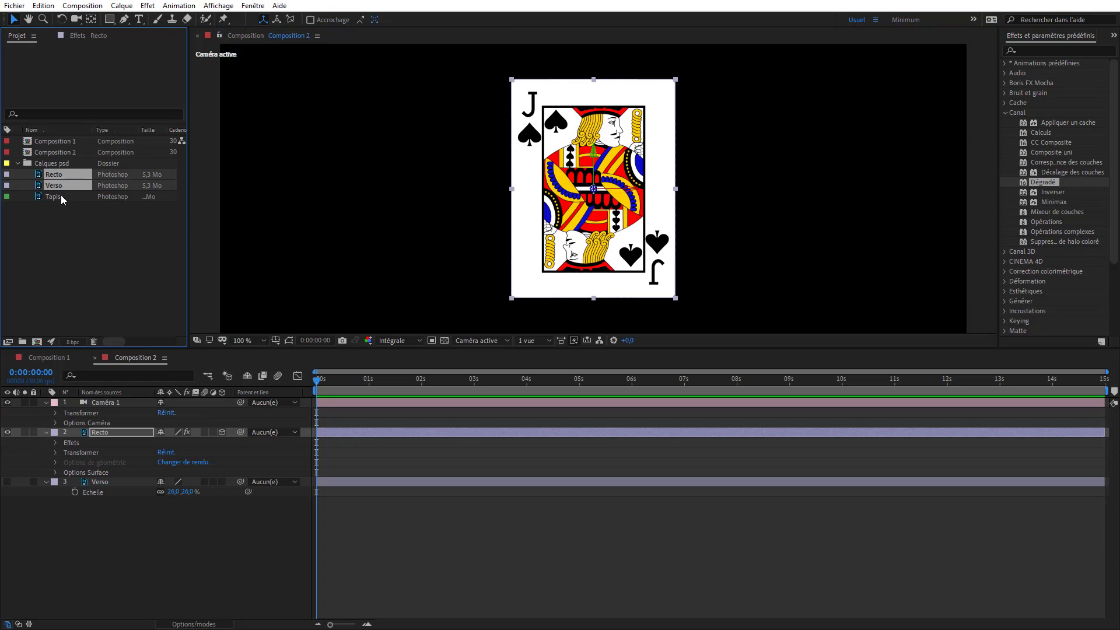
left_click_drag(63, 199, 120, 542)
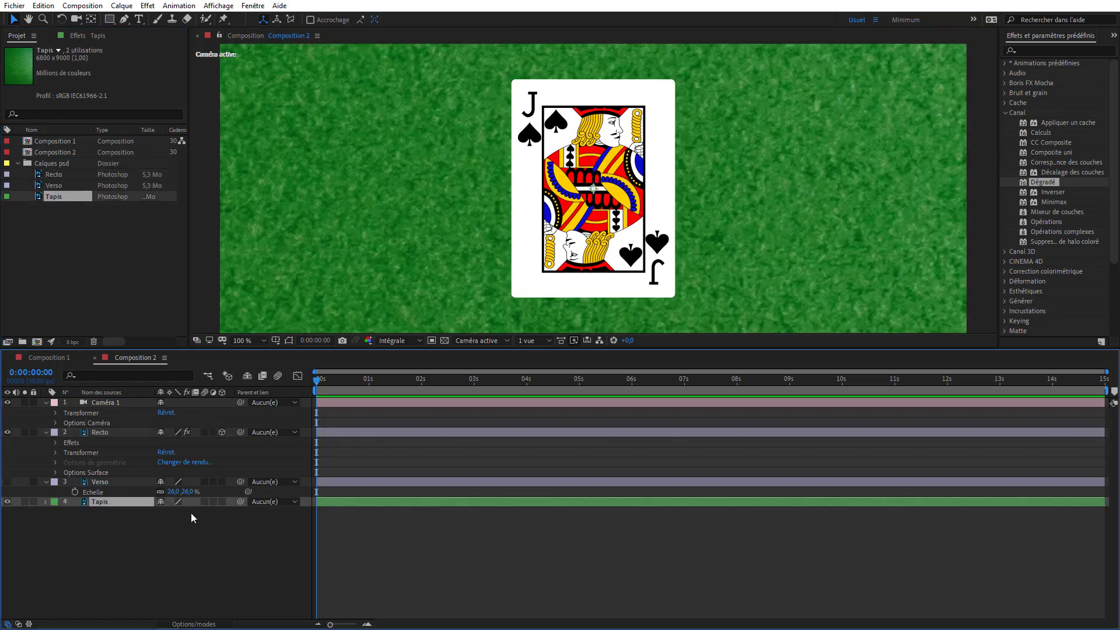
left_click(222, 502)
Set the Tapis layer's X orientation to 270° so it lies flat as the ground
key("r")
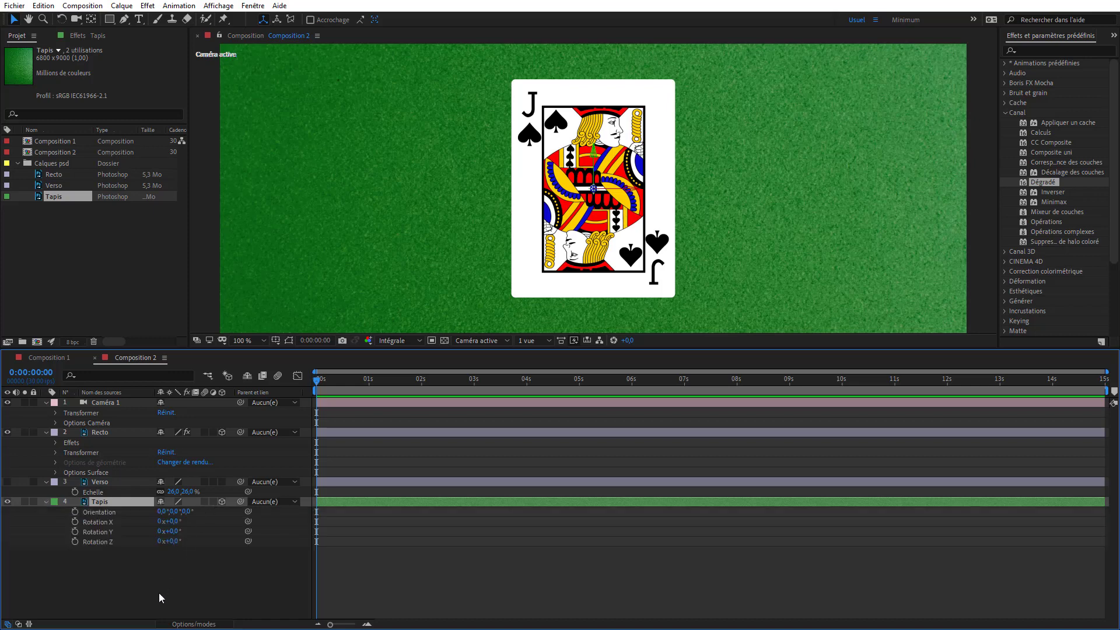
left_click(162, 513)
type("270")
key("Return")
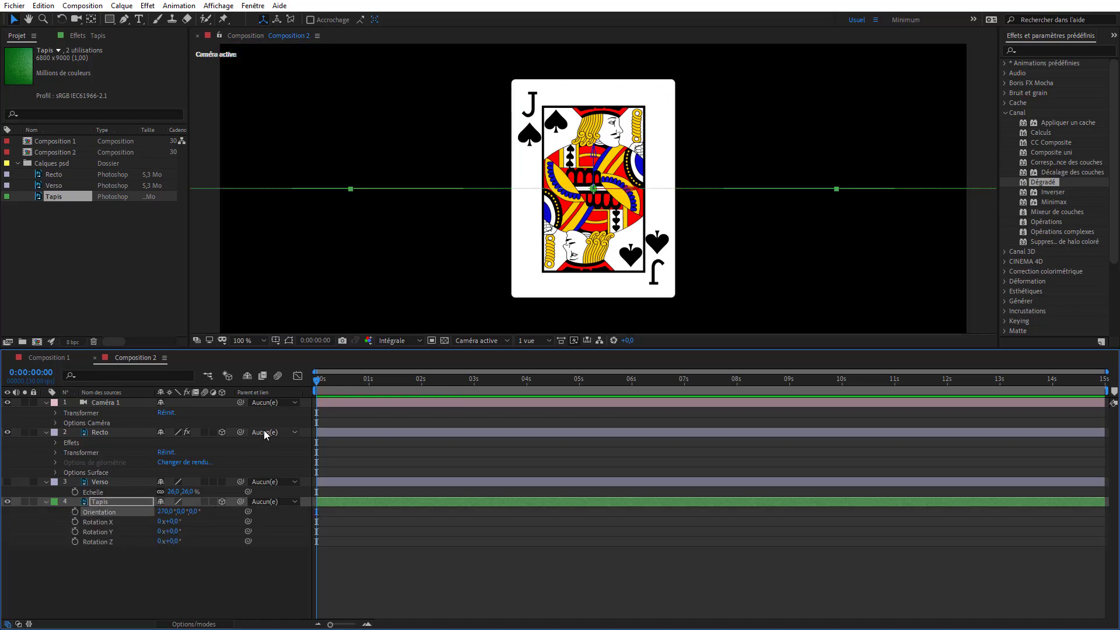
left_click(45, 502)
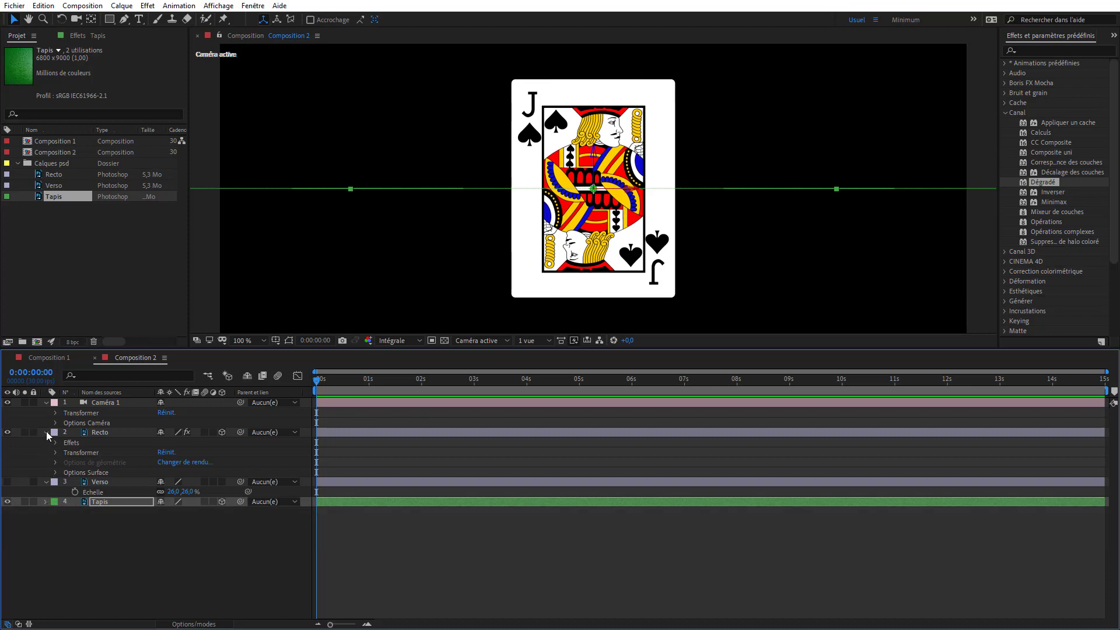
Collapse the Recto layer and reorder the stack so that Verso sits below Tapis
left_click(47, 432)
left_click_drag(102, 443, 89, 477)
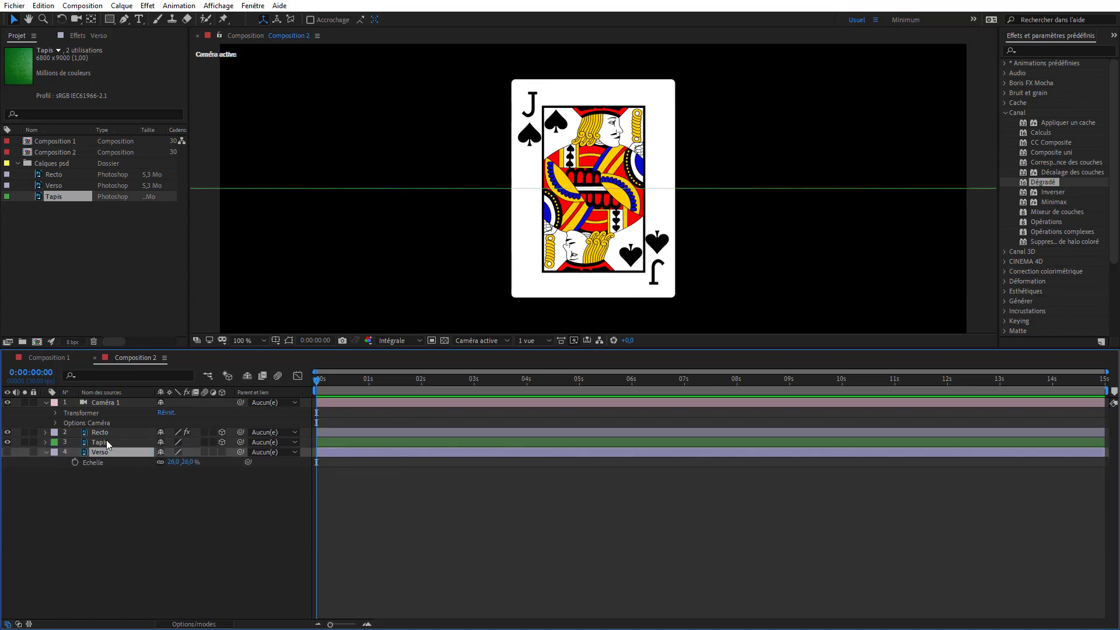
left_click(107, 444)
Double the Y value of the Recto layer's anchor point to 1365 so the card's bottom edge rests on the mat
left_click(105, 434)
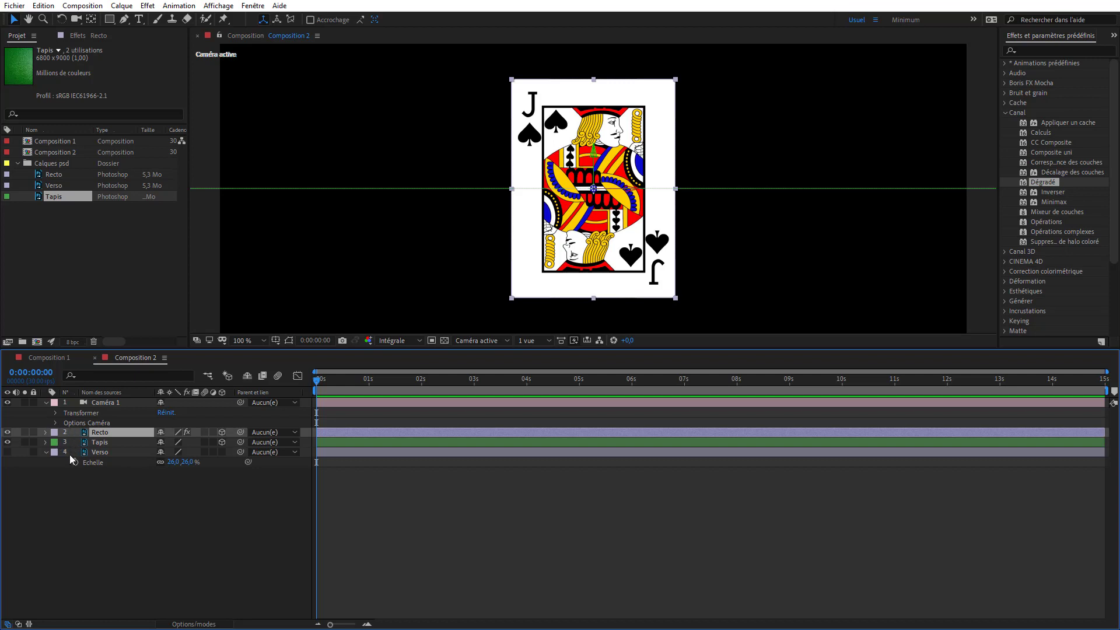
key("a")
left_click(185, 442)
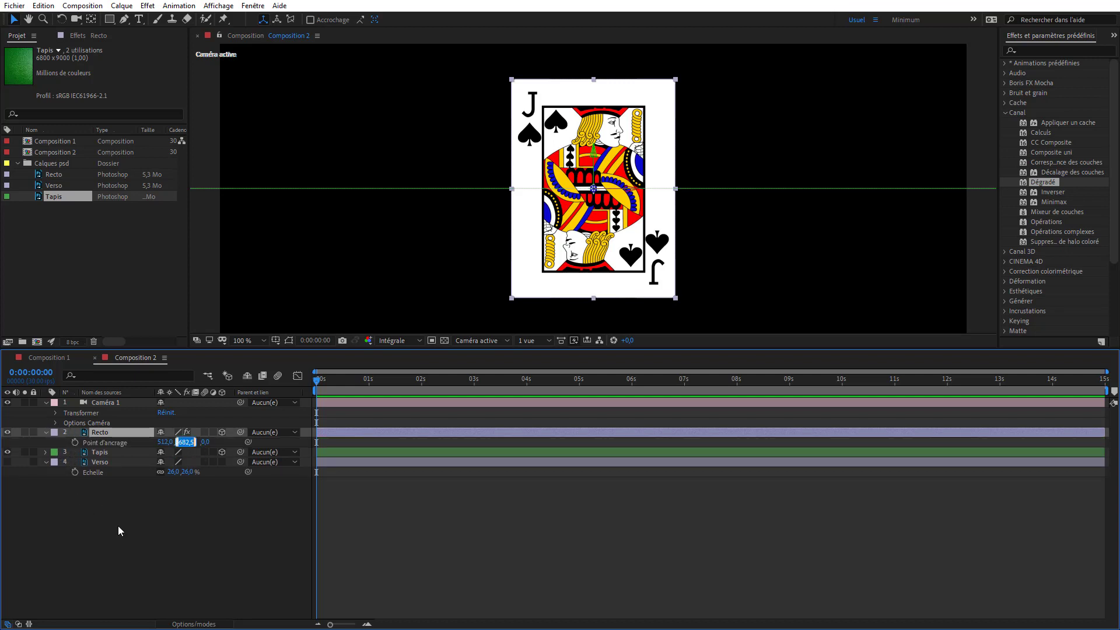
key("Right")
type("*2")
key("Return")
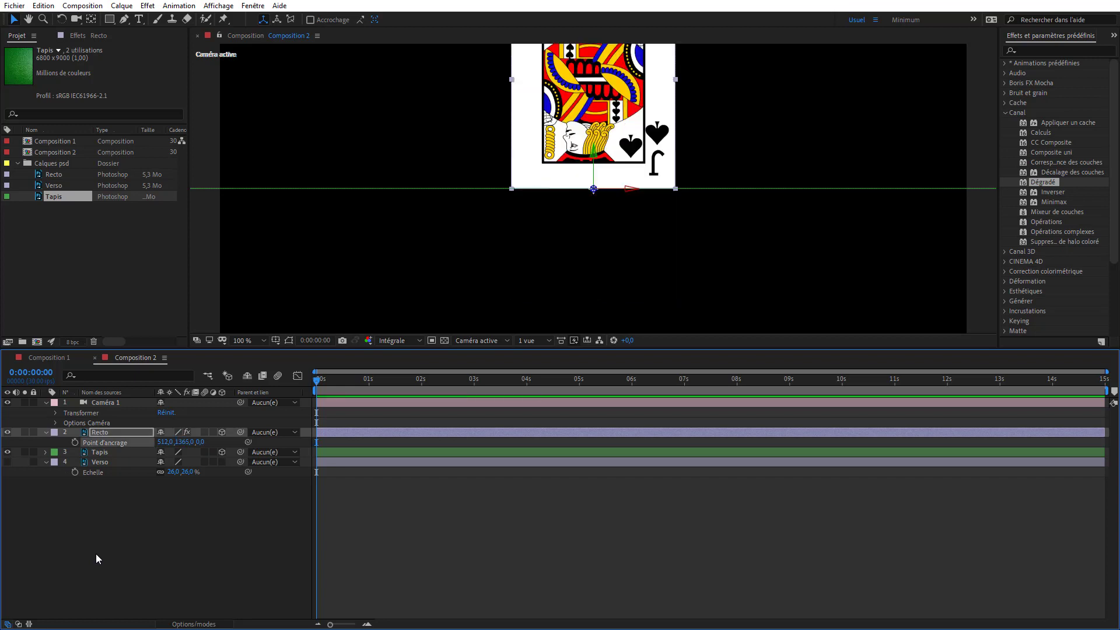
left_click(166, 531)
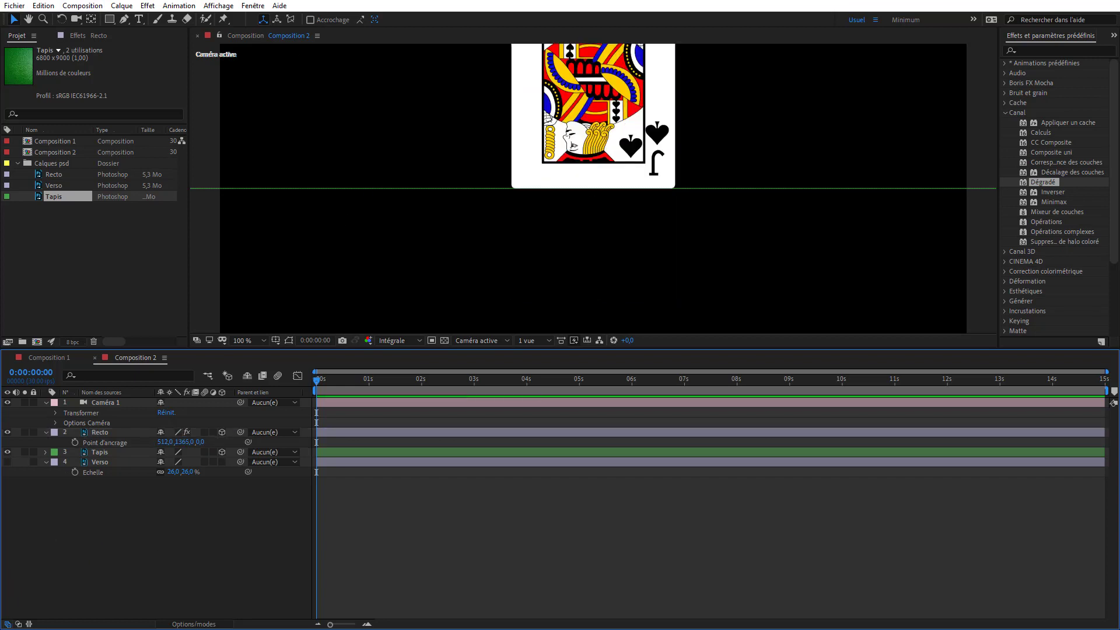
Orbit and pull back the camera for an elevated, angled view of the card standing on the green mat
left_click(76, 19)
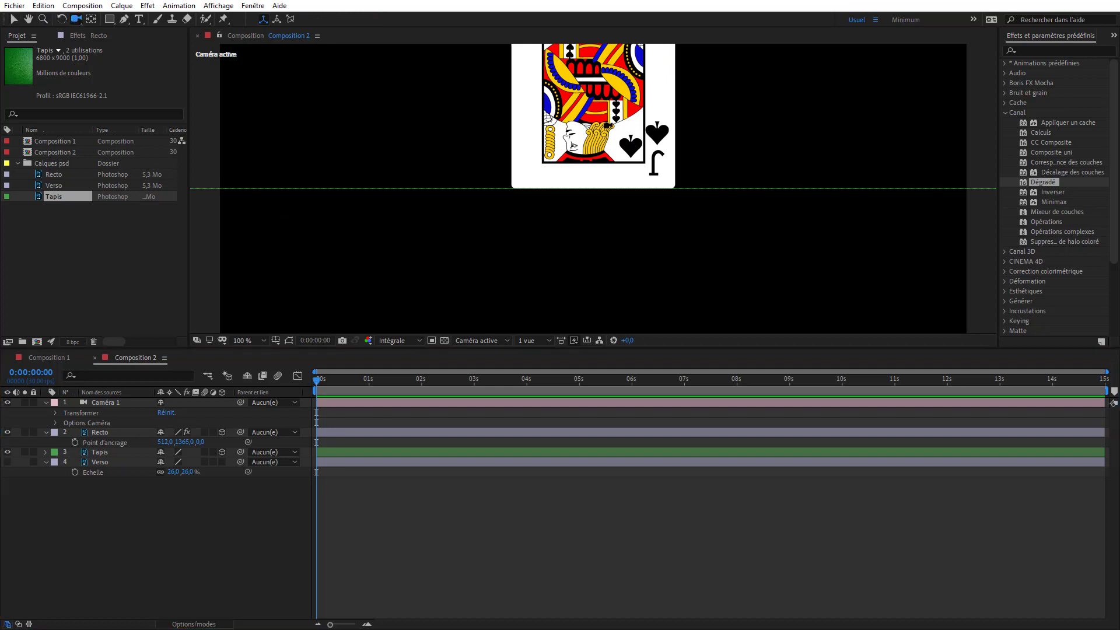
left_click_drag(608, 128, 580, 205)
left_click(185, 537)
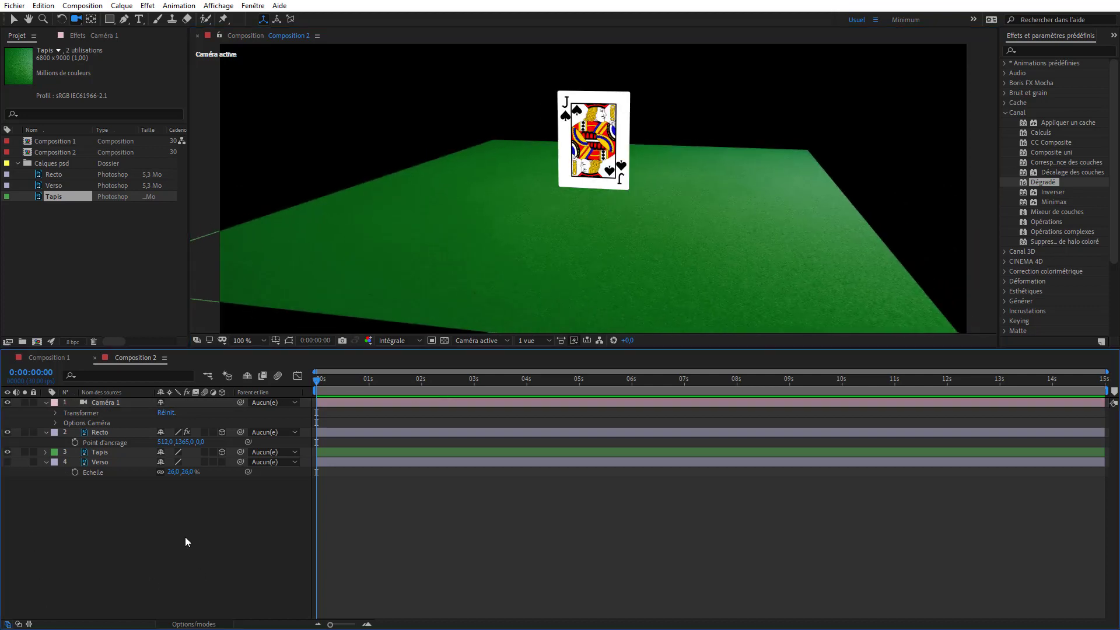
Add a white point light (Ponctuelle) to Composition 2 with intensity 100 and shadow casting enabled
left_click_drag(526, 313, 506, 325)
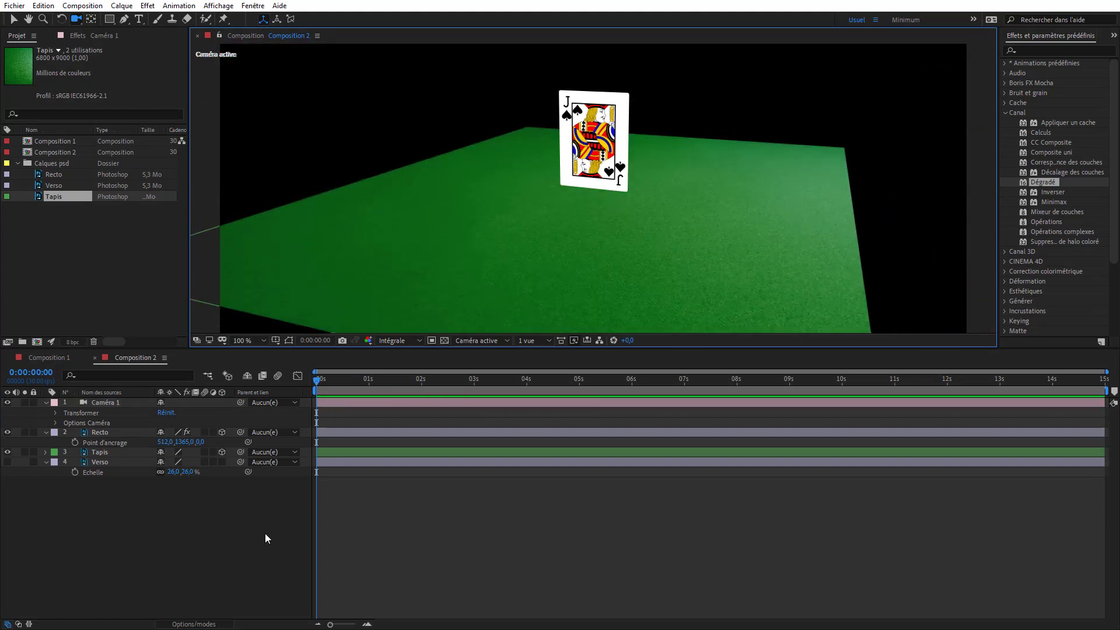
left_click(121, 5)
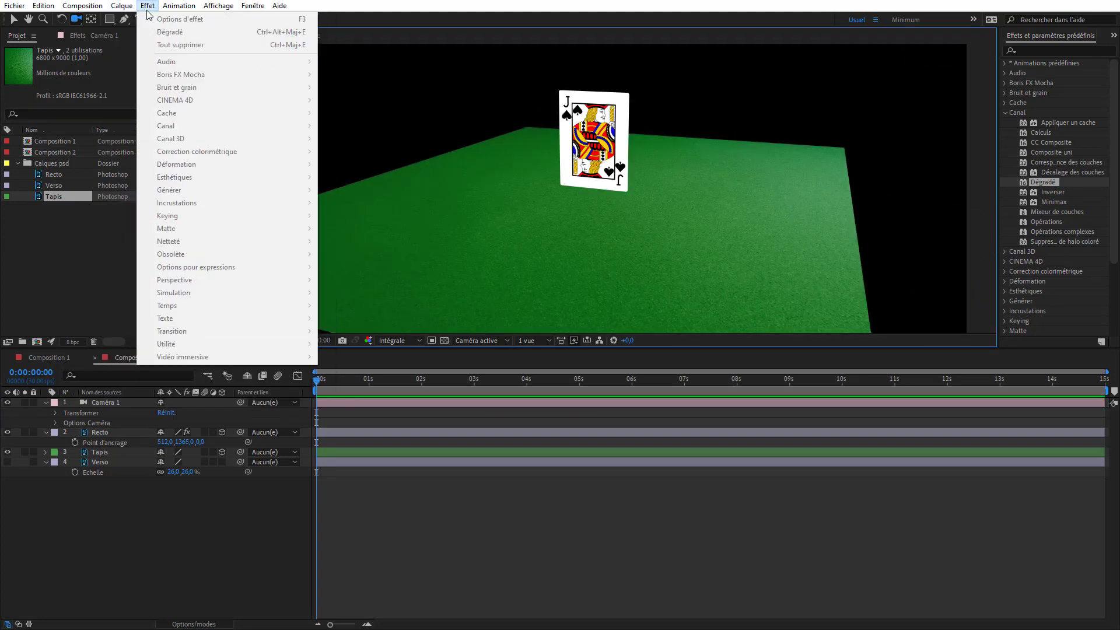
mouse_move(152, 18)
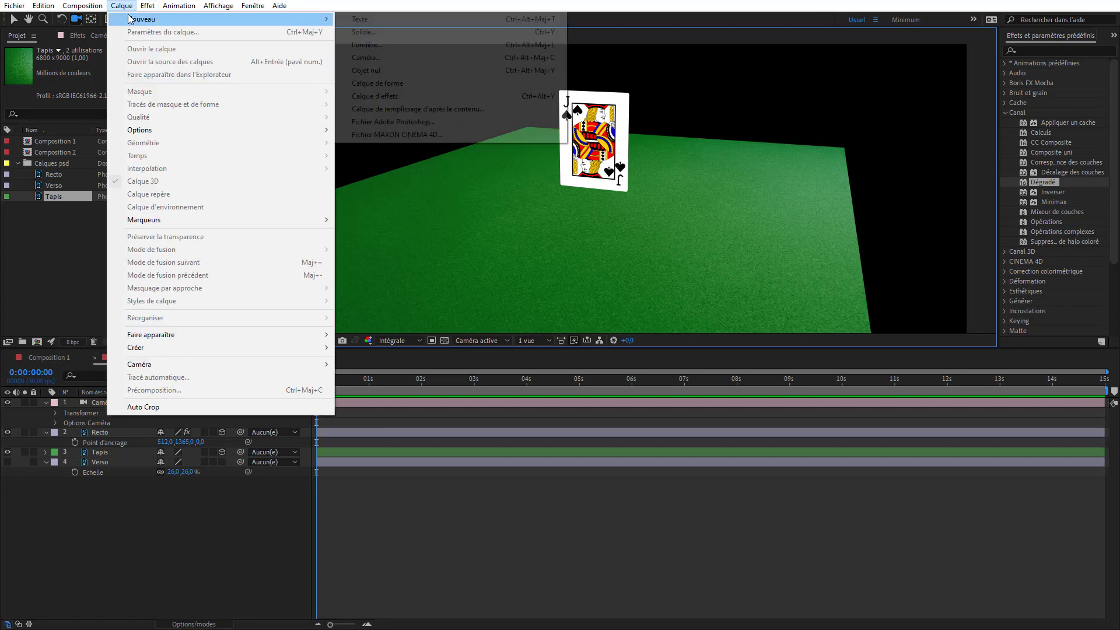
left_click(429, 47)
left_click(402, 135)
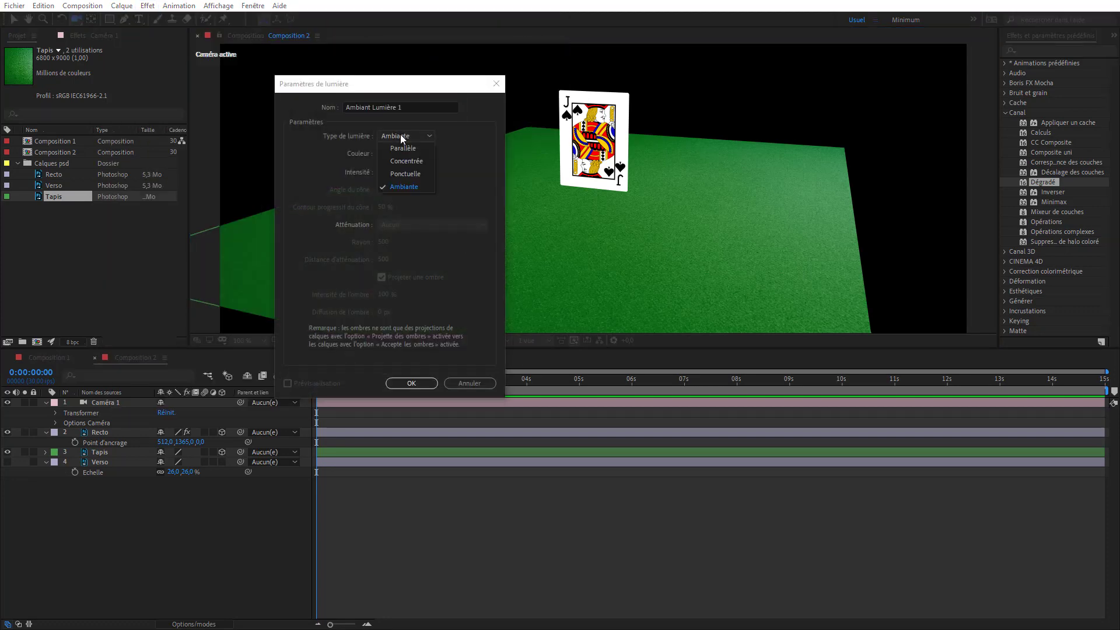
left_click(415, 170)
key("Tab")
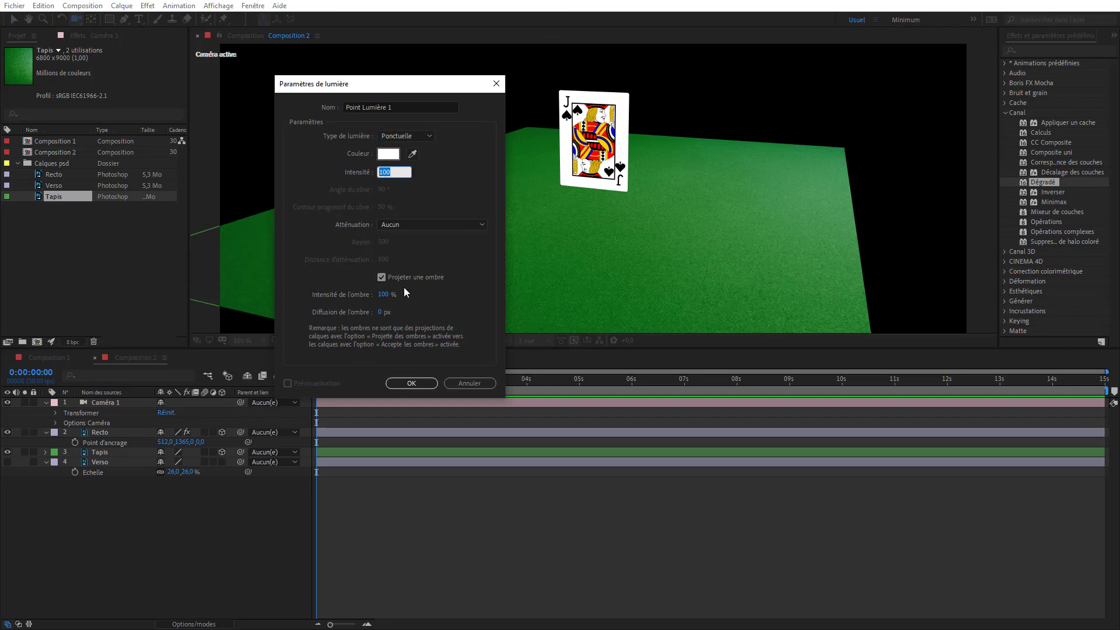
left_click(315, 215)
left_click(417, 385)
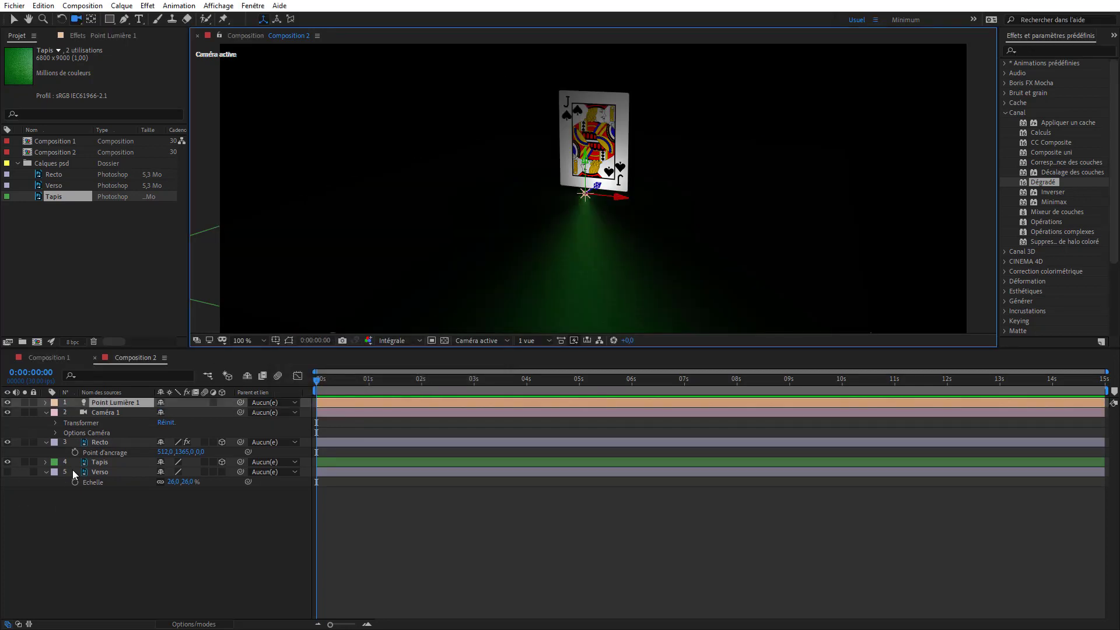
Raise the point light and pull it forward by setting its position to about Y -3155.3 and Z -4394.4
key("p")
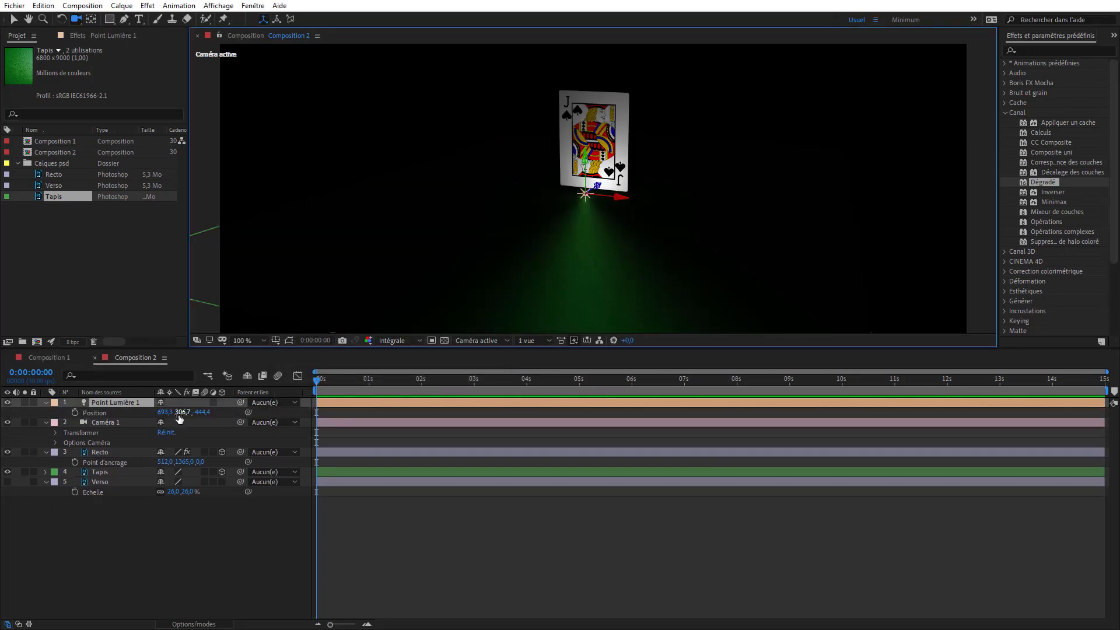
left_click_drag(180, 418, 11, 452)
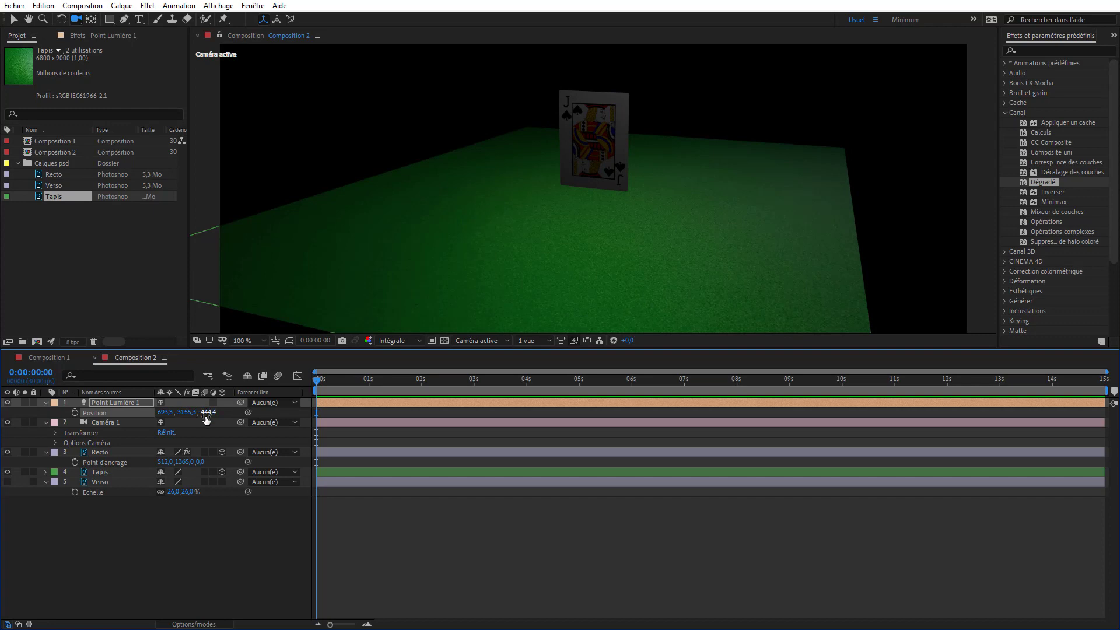
left_click_drag(207, 419, 0, 403)
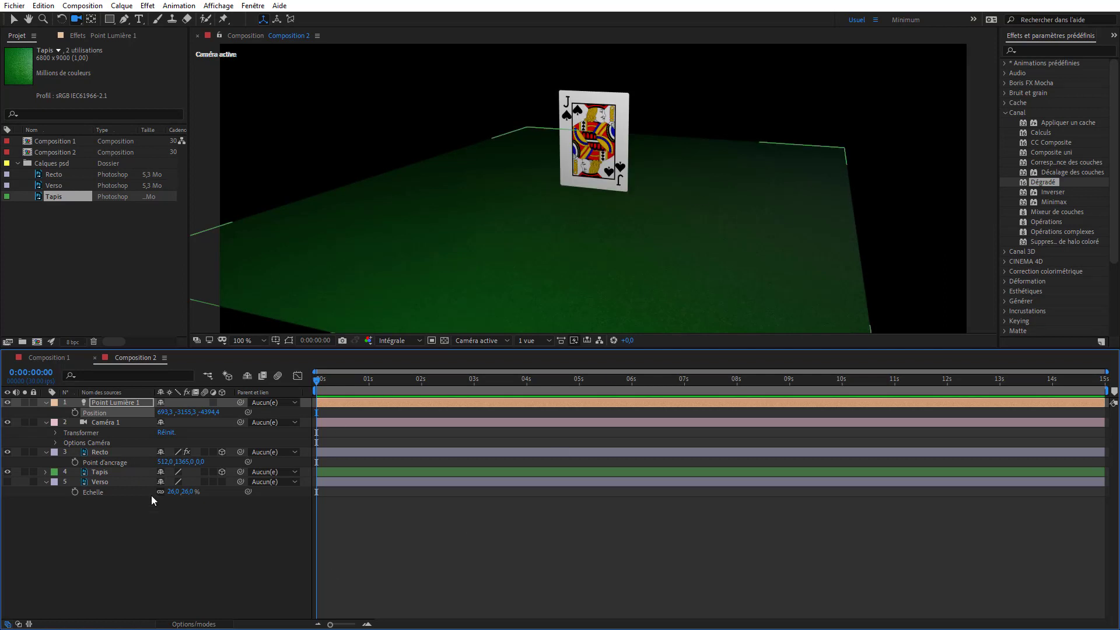
Turn on shadow casting (Projette une ombre) in the Recto layer's surface options, and collapse the layer
left_click(106, 453)
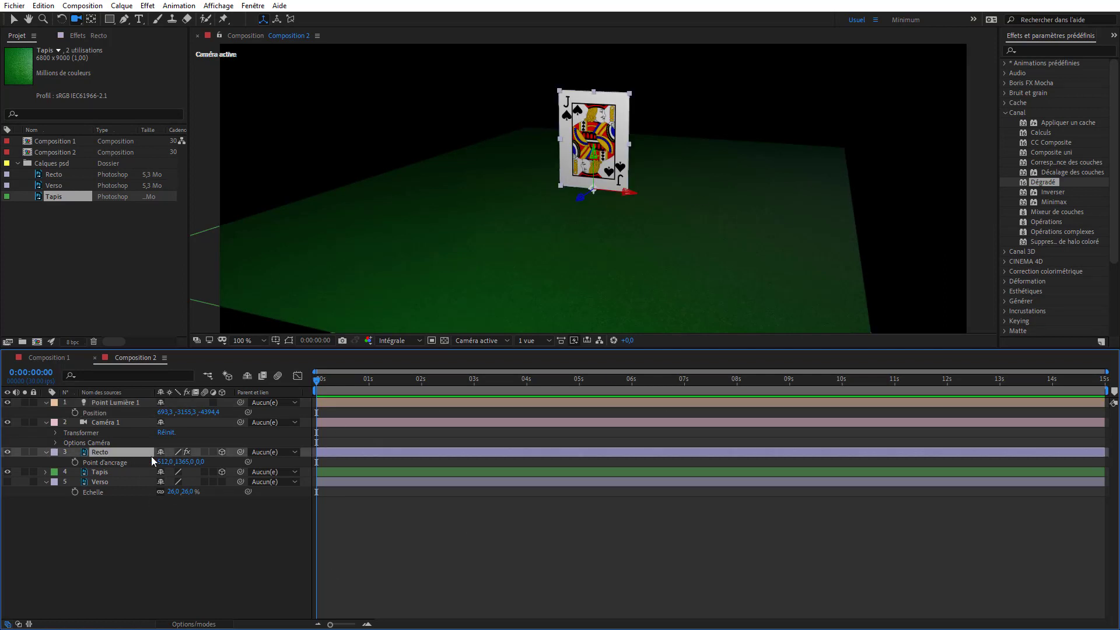
left_click(45, 453)
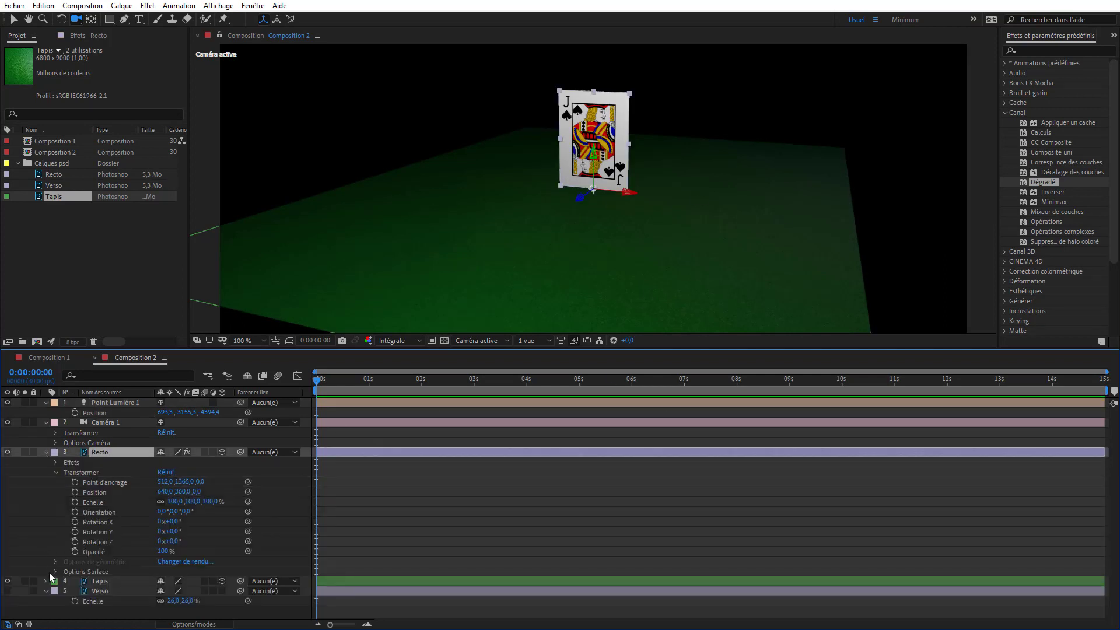
left_click(56, 572)
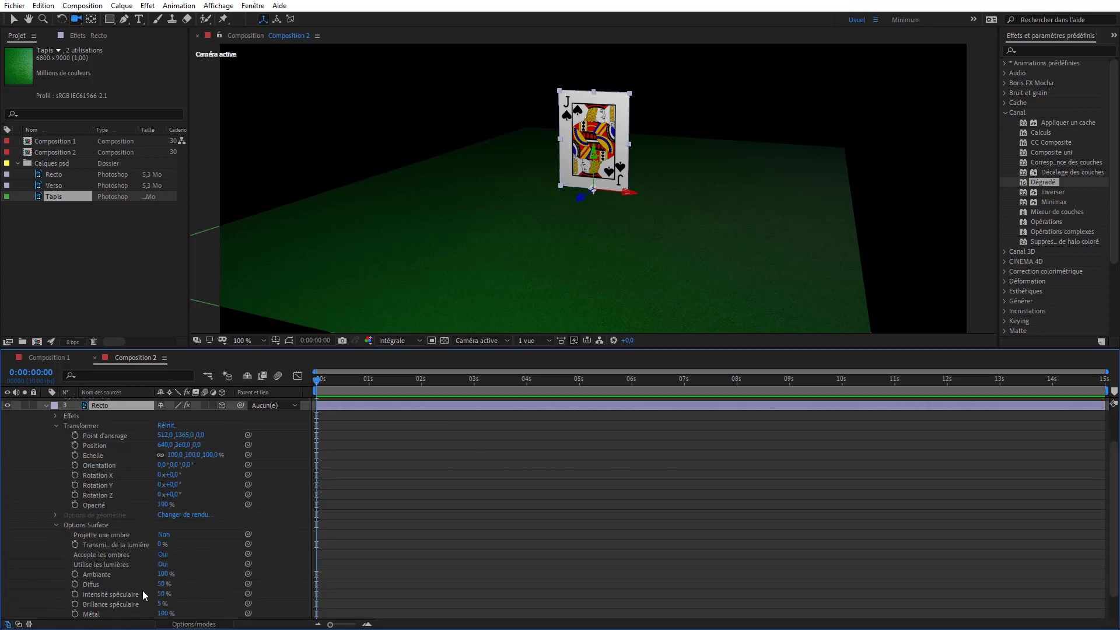
left_click(164, 534)
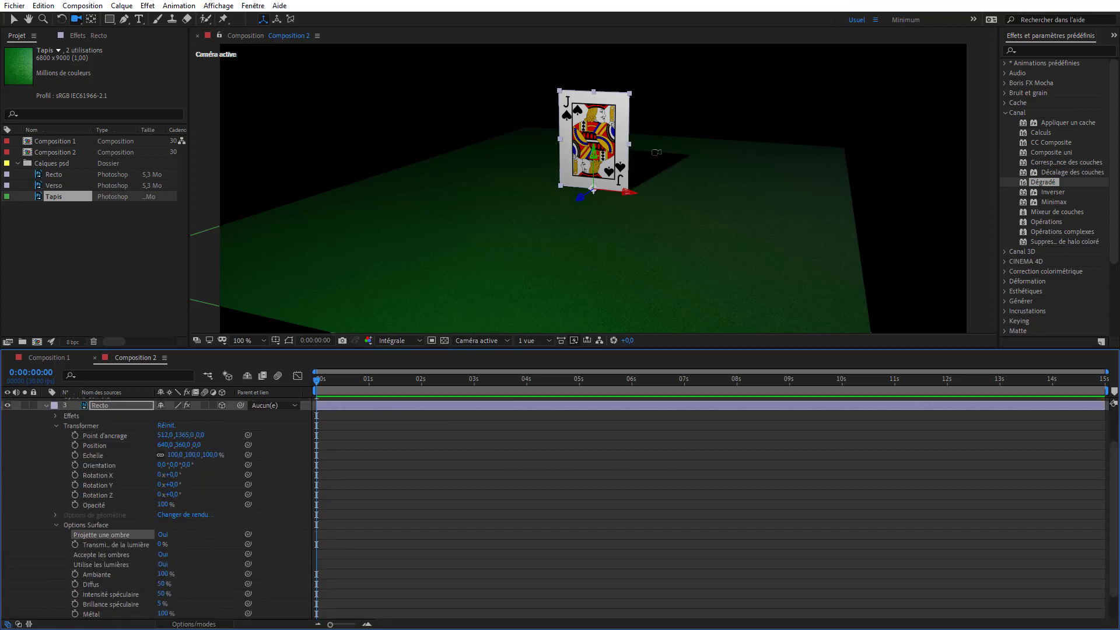
left_click(46, 404)
left_click(90, 561)
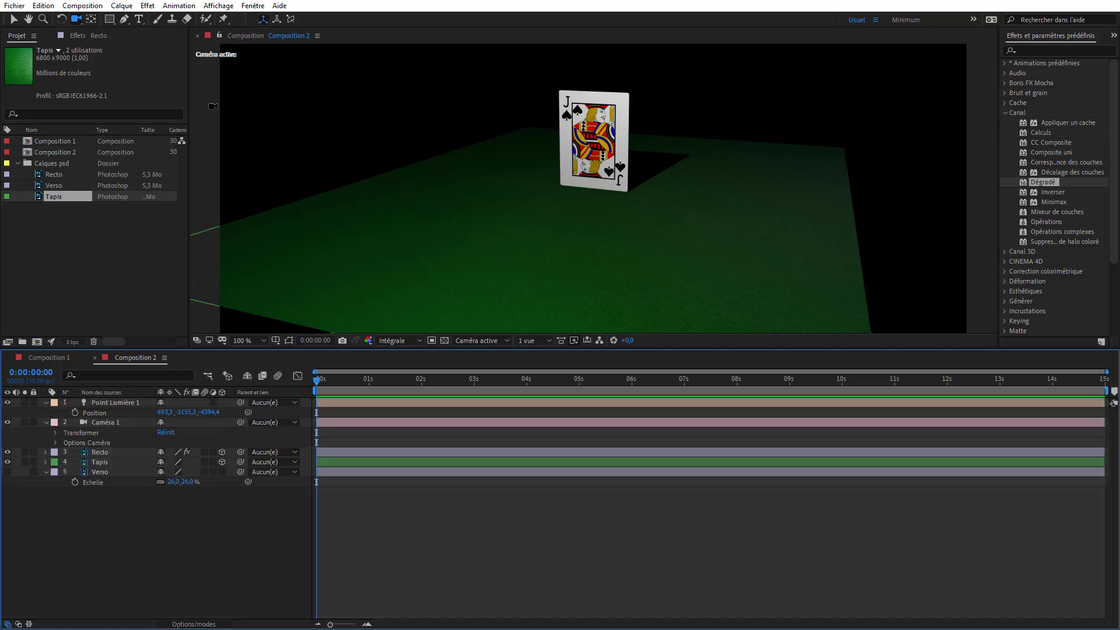
Orbit the camera beneath the mat and back above it to examine the mat's underside, toggling the transparency grid
left_click_drag(541, 269, 562, 191)
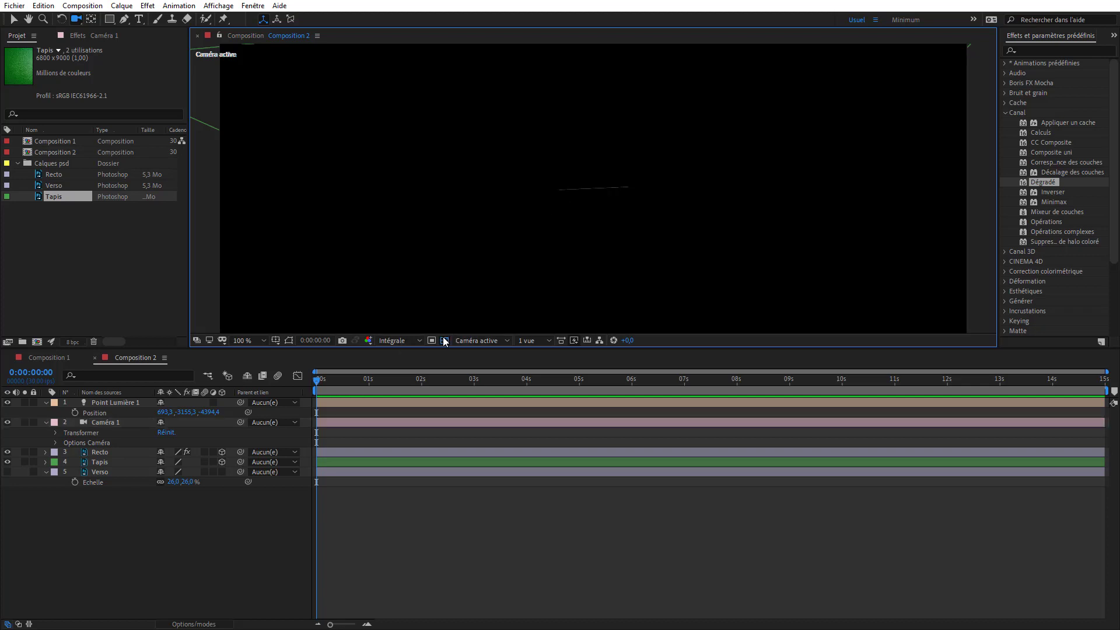
left_click(444, 340)
left_click(445, 340)
mouse_move(566, 182)
left_mouse_down()
mouse_move(566, 220)
mouse_move(564, 203)
mouse_move(612, 198)
mouse_move(600, 181)
mouse_move(620, 139)
mouse_move(585, 187)
mouse_move(584, 171)
mouse_move(583, 193)
left_mouse_up()
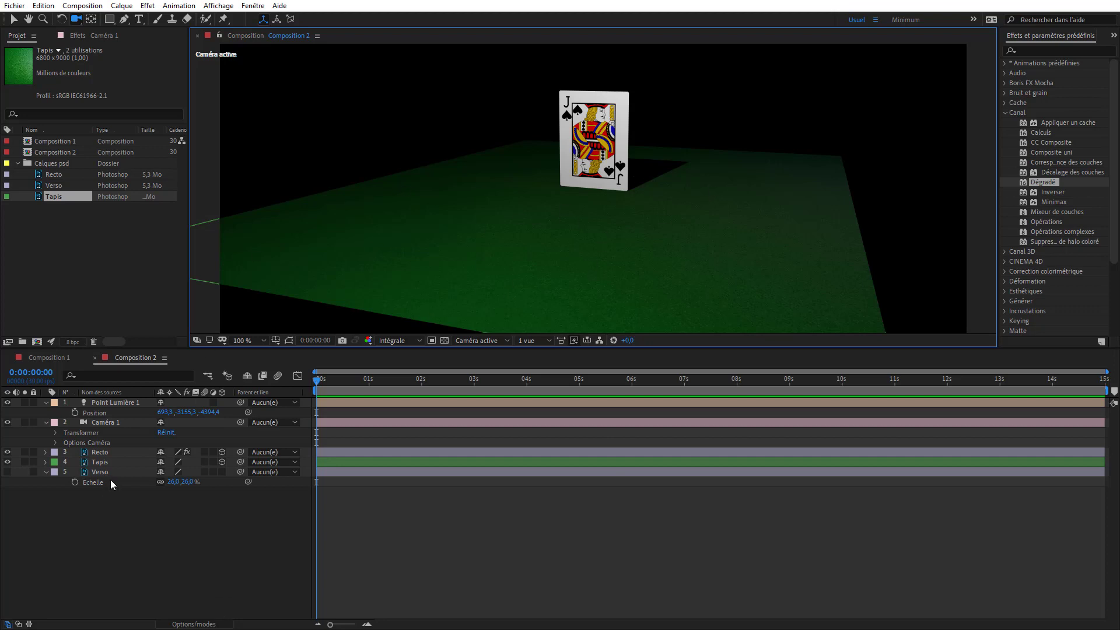
Copy the orientation expression from the Part de l'original property of the Recto layer's Dégradé effect
left_click(108, 455)
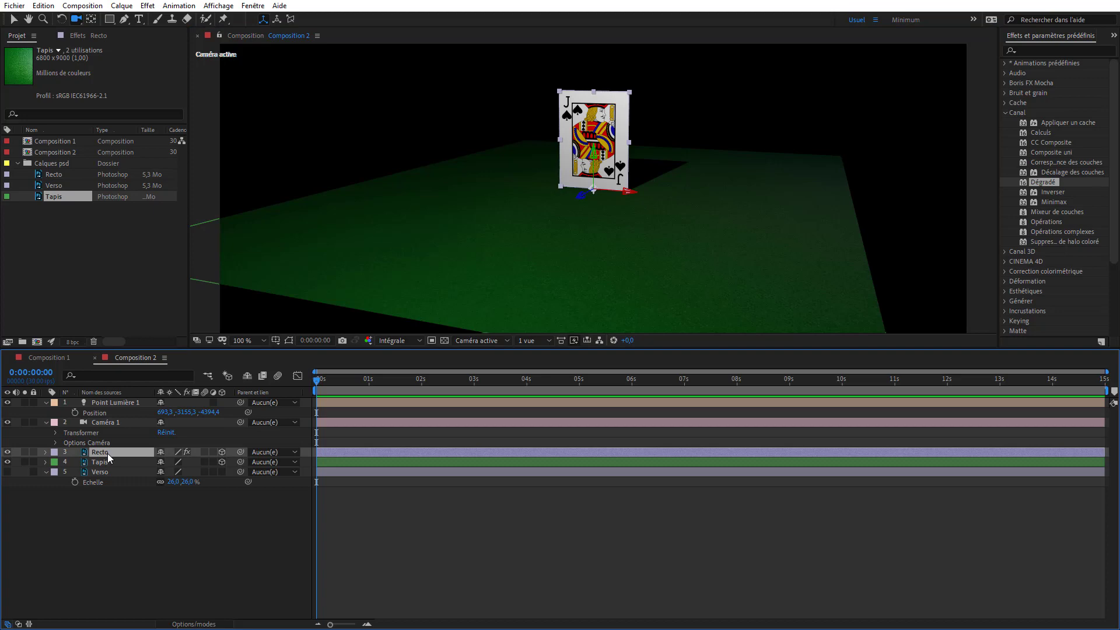
key("ctrl+v")
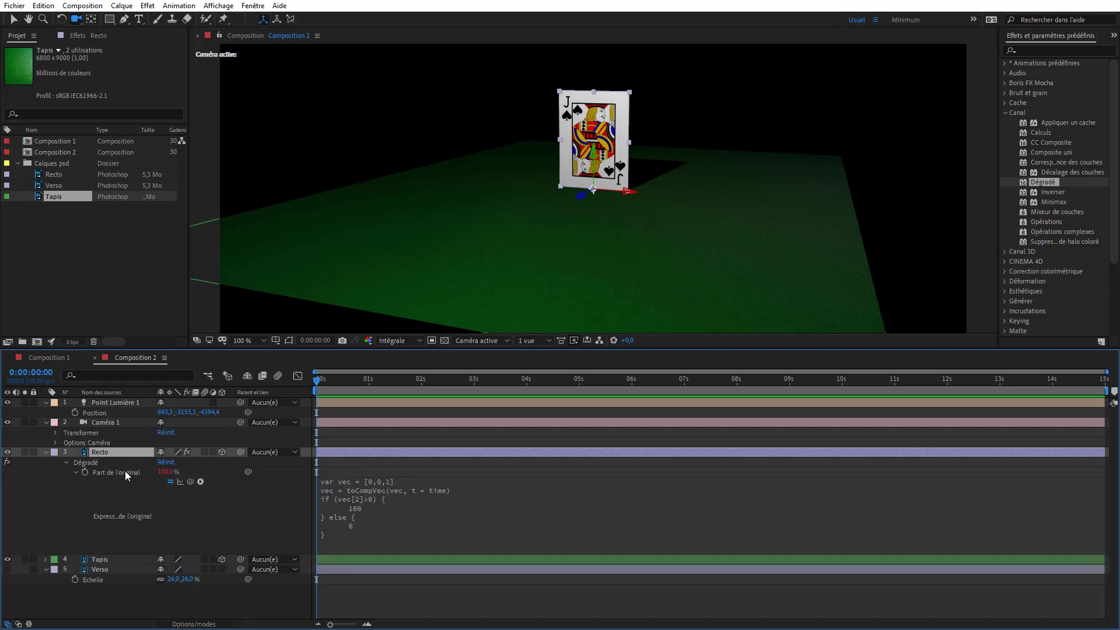
left_click(114, 474)
left_click(45, 452)
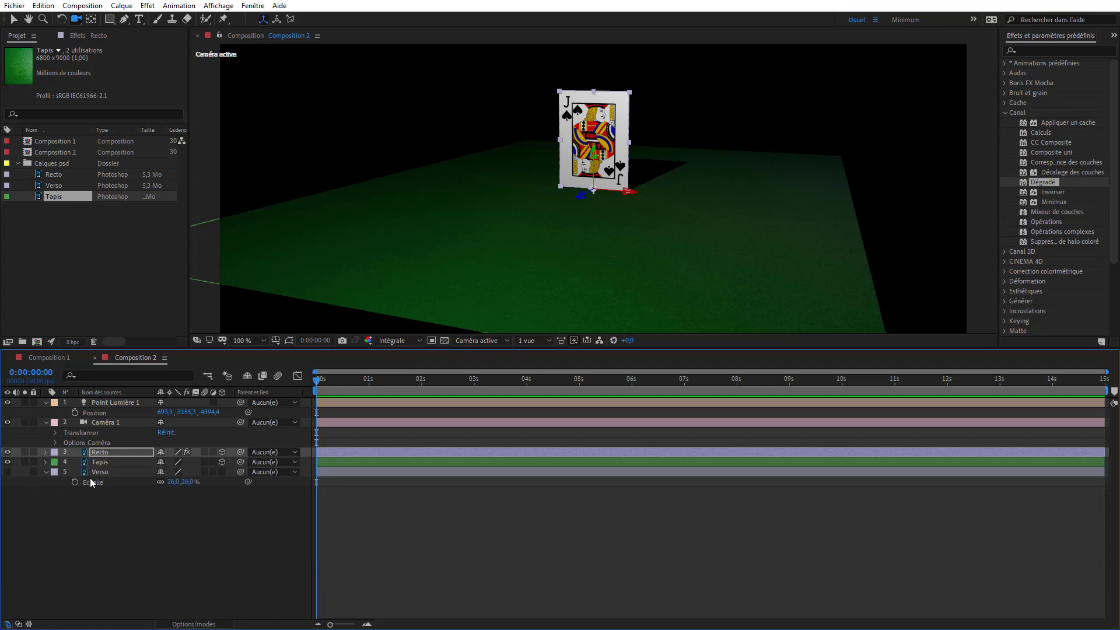
Paste the copied orientation expression onto the Tapis layer's Opacity and test it by orbiting the camera
left_click(104, 462)
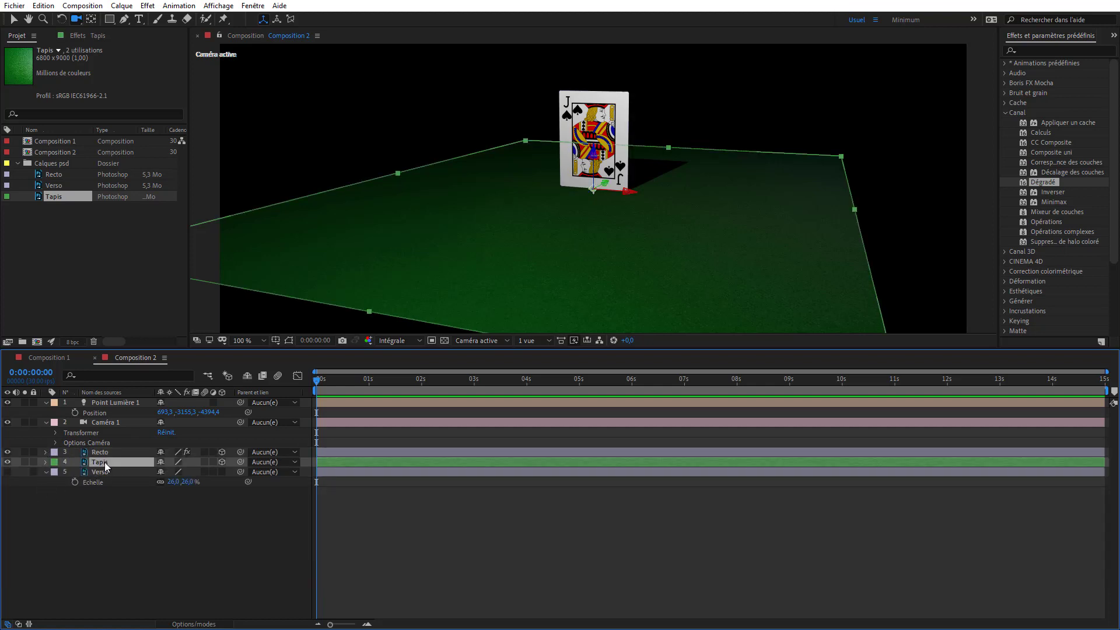
key("t")
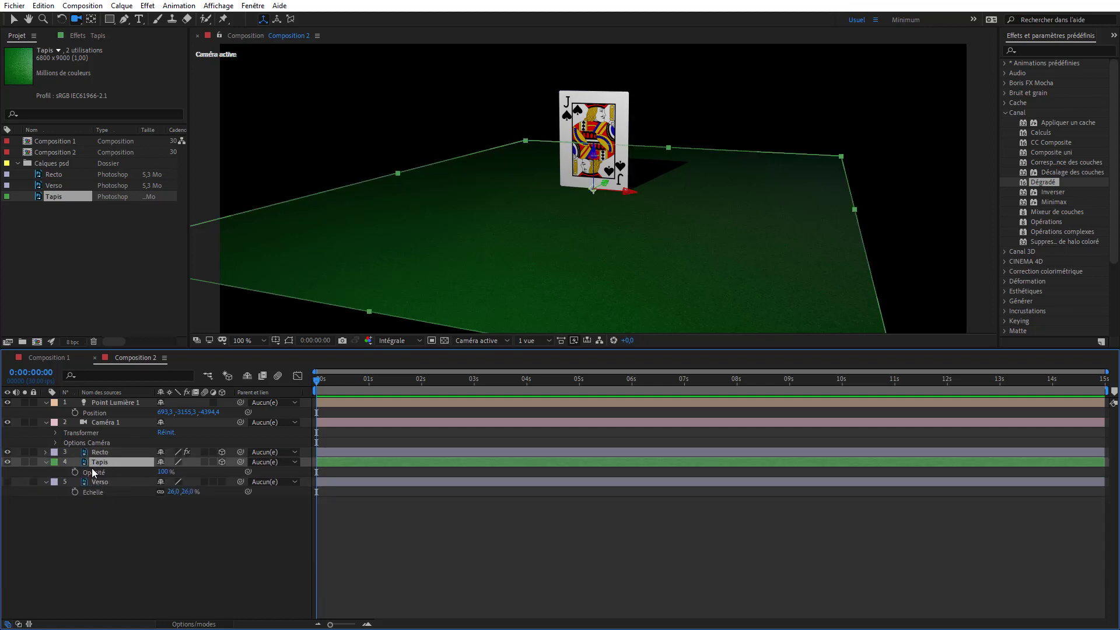
left_click(93, 473)
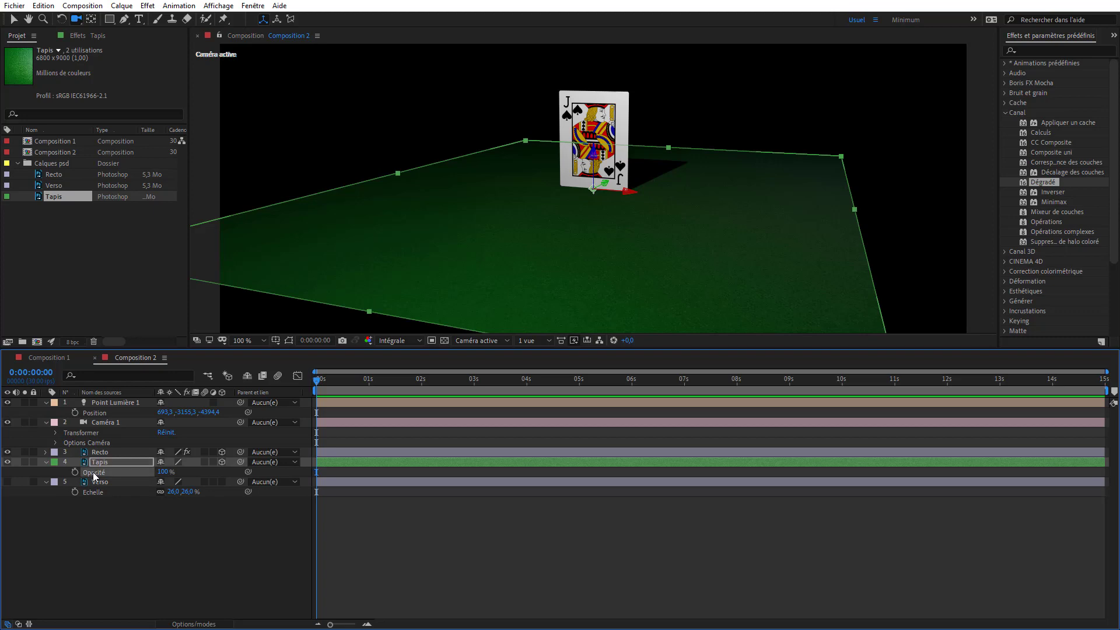
mouse_move(474, 271)
left_mouse_down()
mouse_move(507, 216)
mouse_move(475, 270)
mouse_move(527, 223)
mouse_move(490, 257)
mouse_move(450, 257)
mouse_move(520, 222)
mouse_move(472, 255)
left_mouse_up()
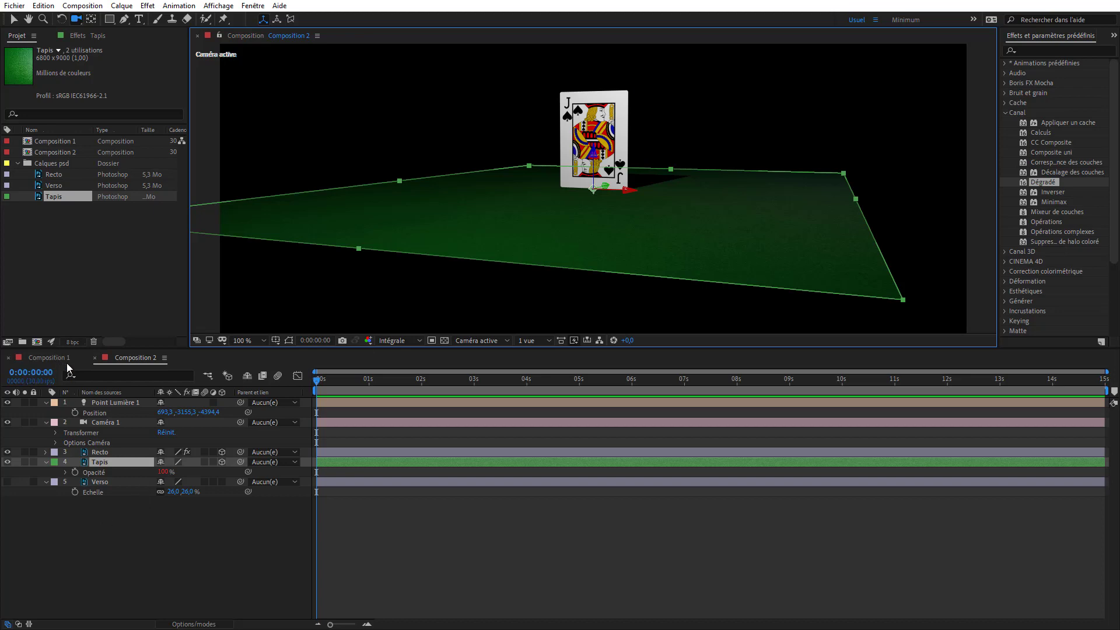
Preview the finished scene in Composition 1 and scrub through it to frame 0:00:01:23
left_click(52, 357)
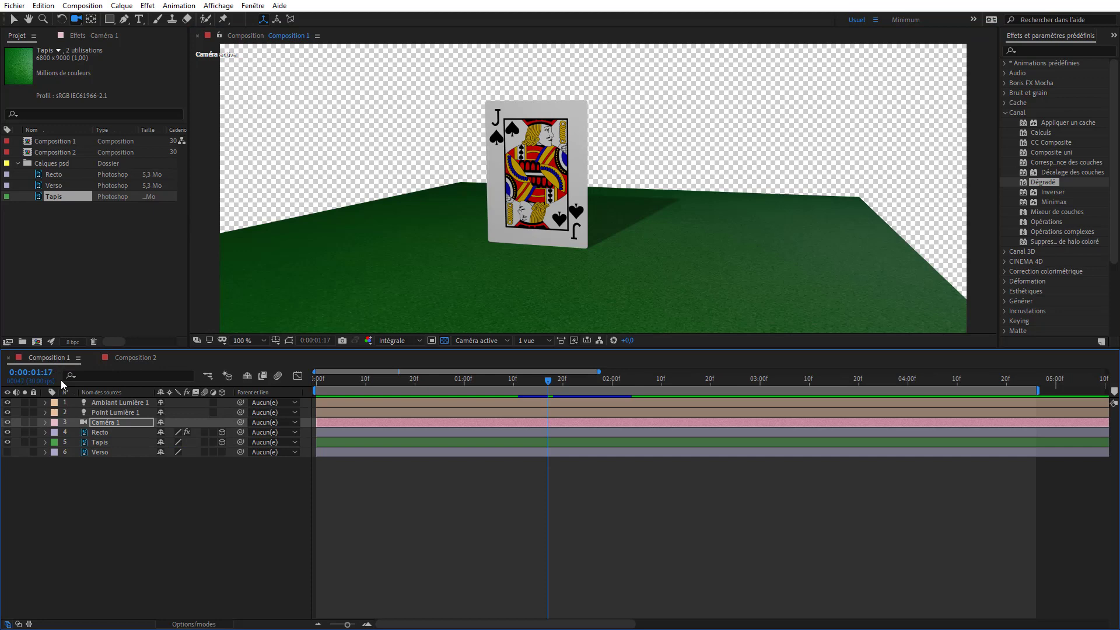
key("space")
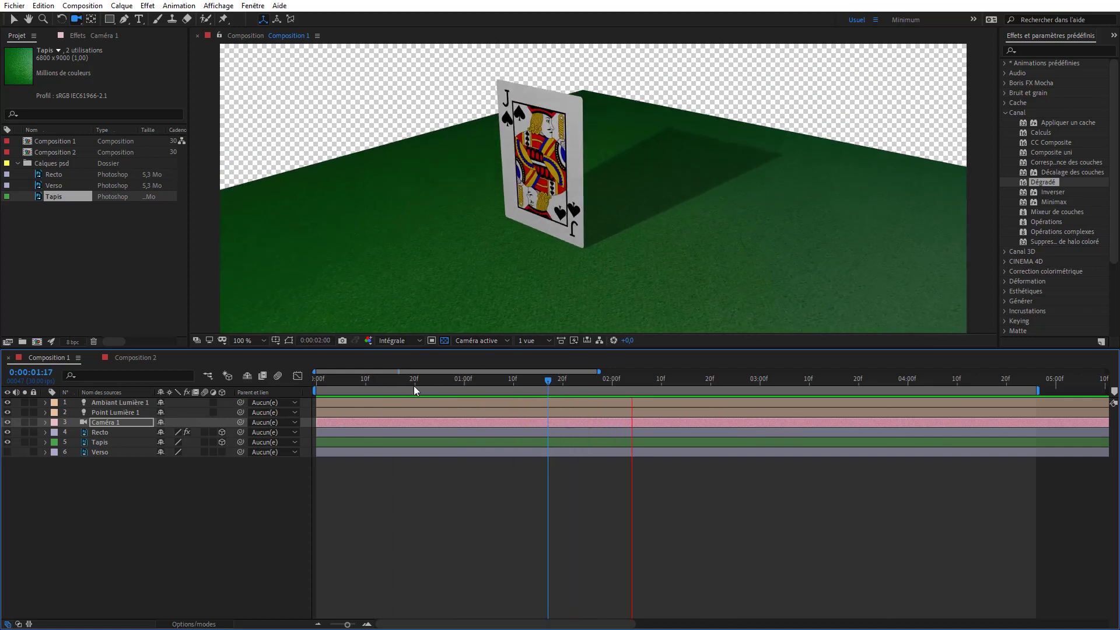
left_click_drag(394, 377, 578, 376)
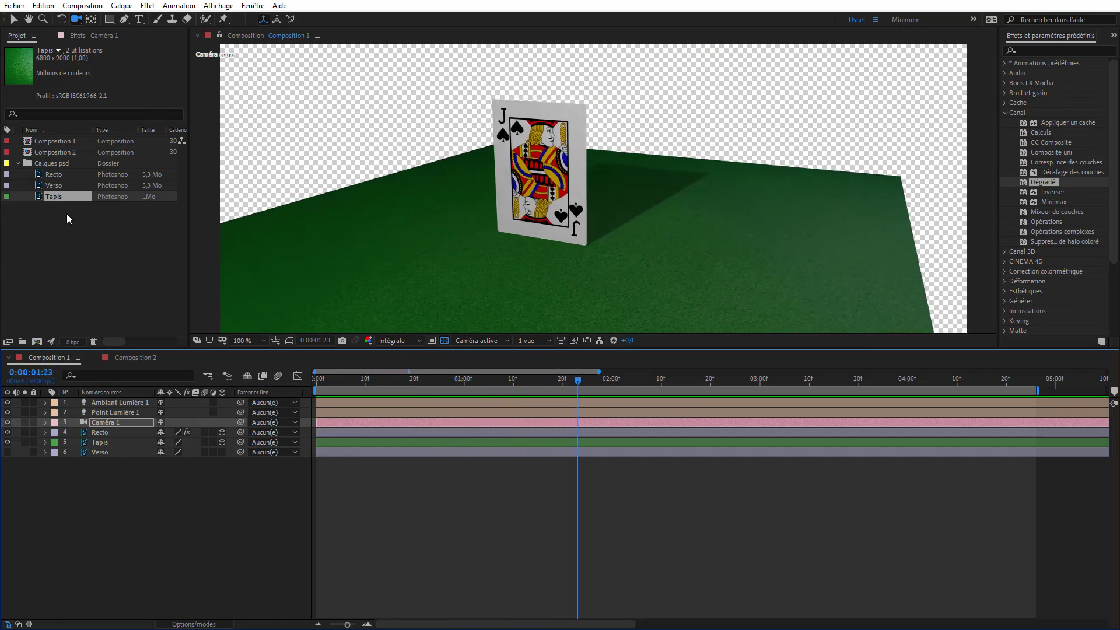
left_click(124, 496)
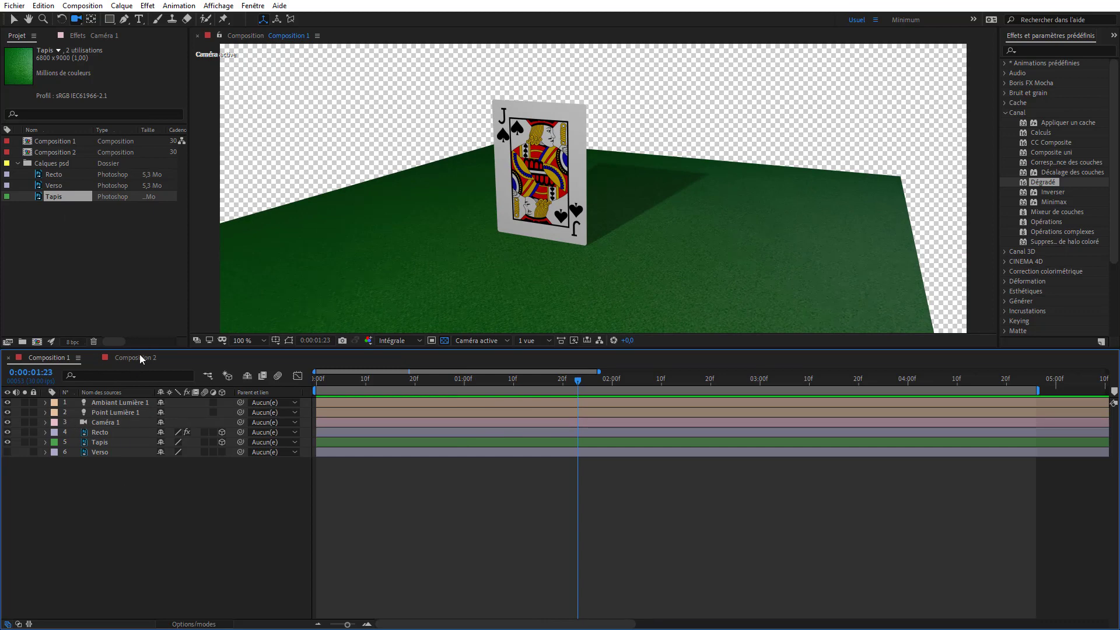
Return to Composition 2 and display the full Opacity expression of the Tapis layer
left_click(138, 356)
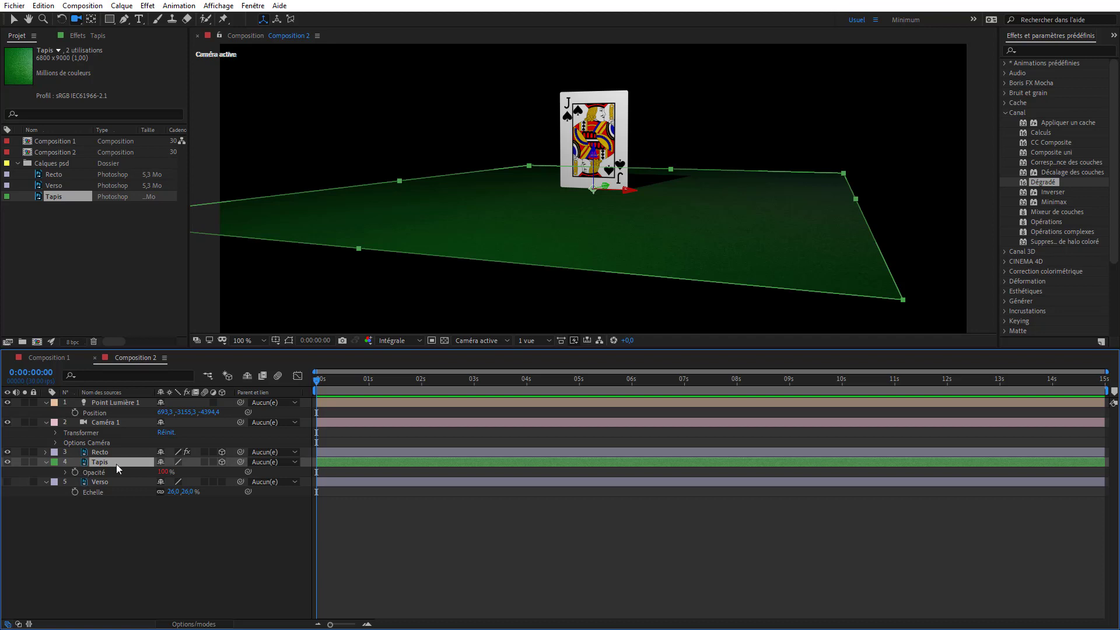
type("var vec = [0,0,1]")
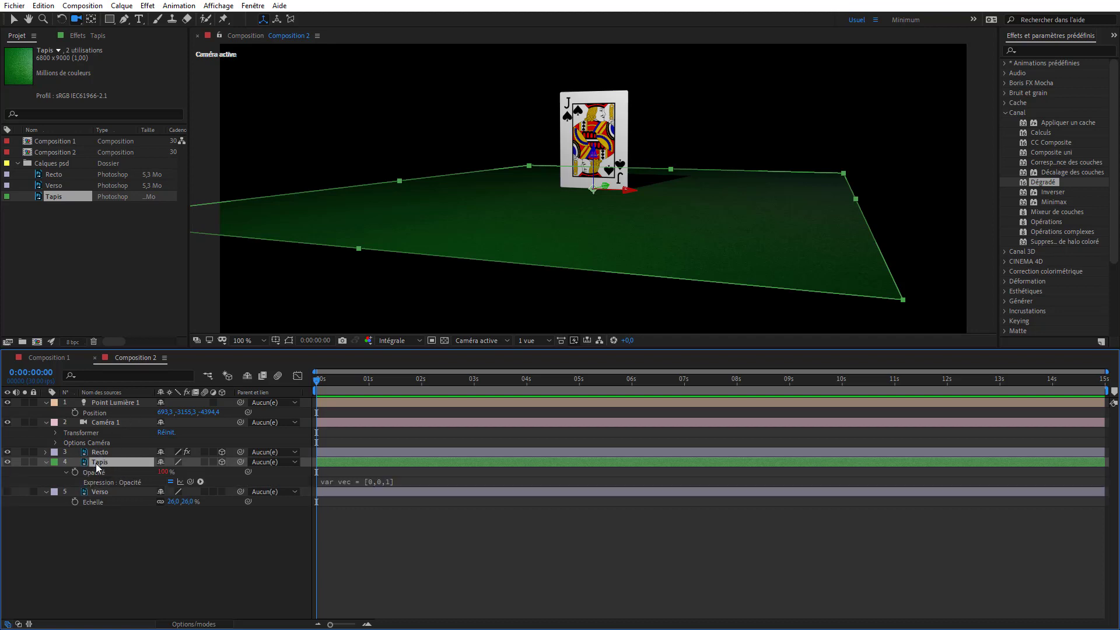
left_click_drag(413, 494, 417, 541)
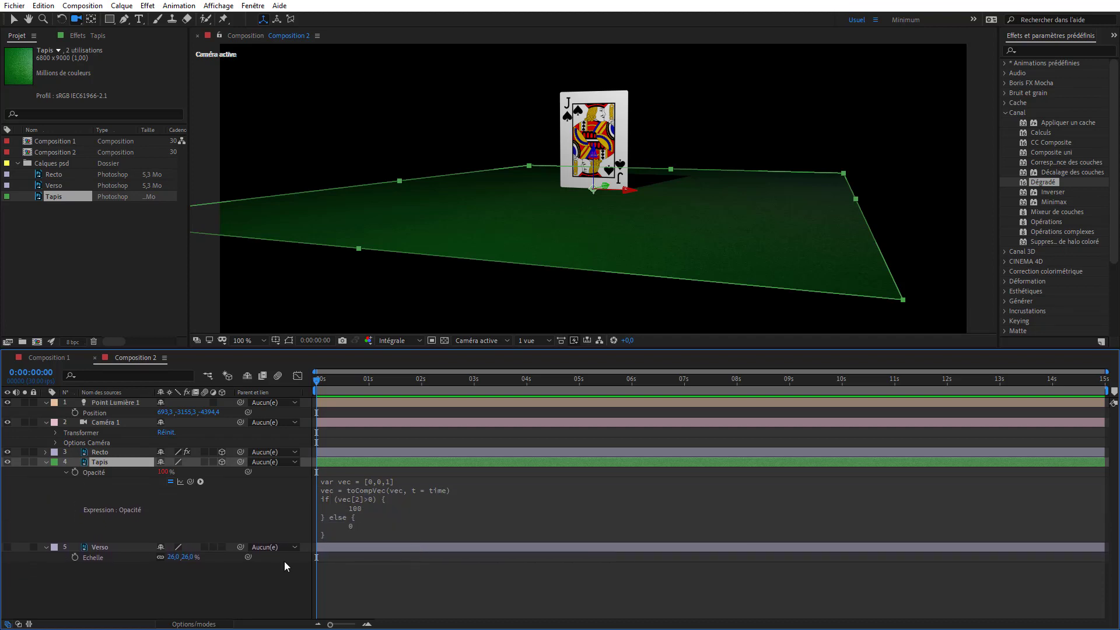